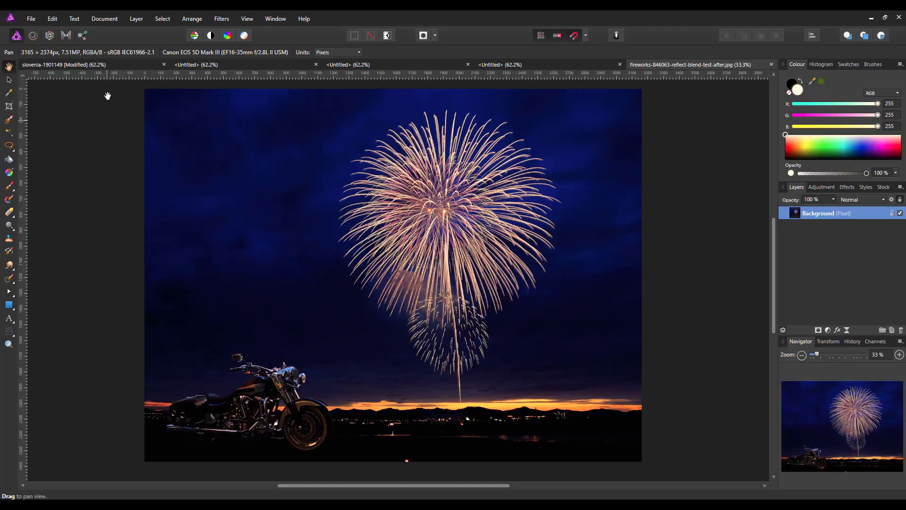
# Switch to the slovenia-1901149 document and hide, then restore, the lake background layer to inspect the woman's cutout
pyautogui.click(104, 66)
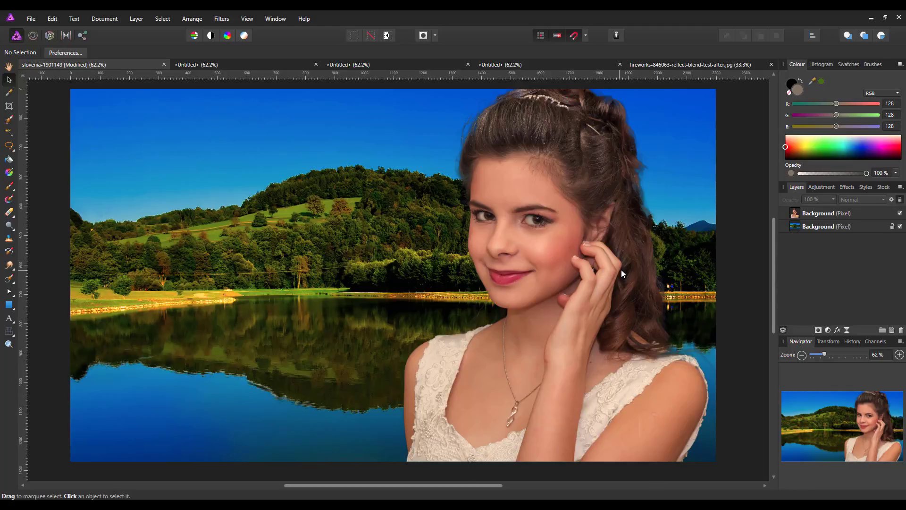
pyautogui.click(900, 227)
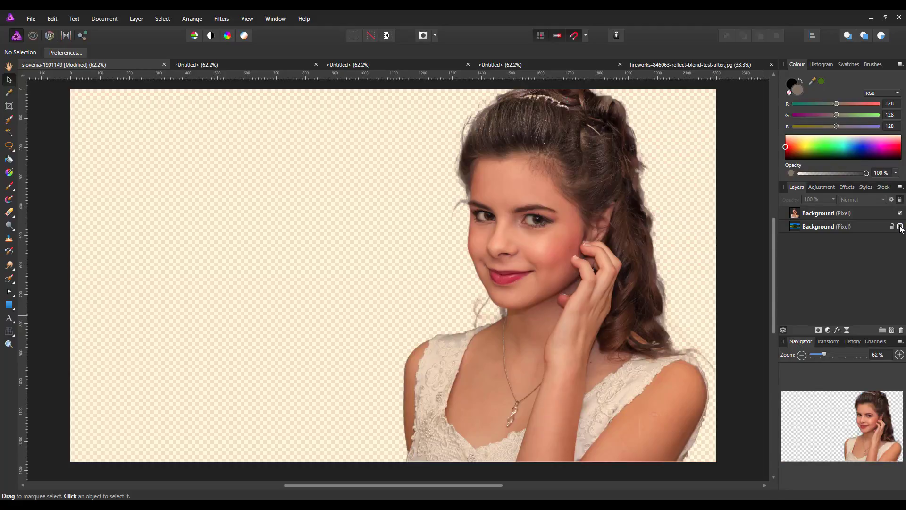
pyautogui.click(900, 227)
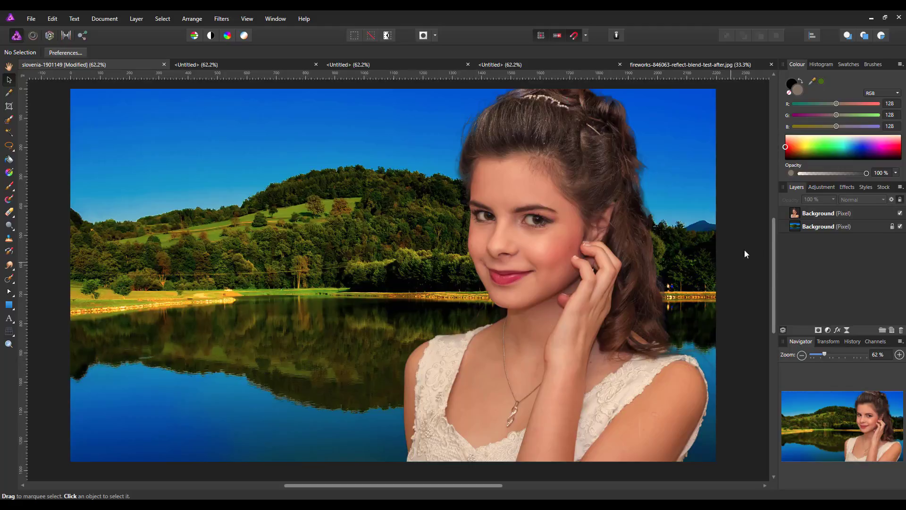
# Add an empty pixel layer above the lake background and sample the blue of the lake water as the active colour
pyautogui.click(859, 225)
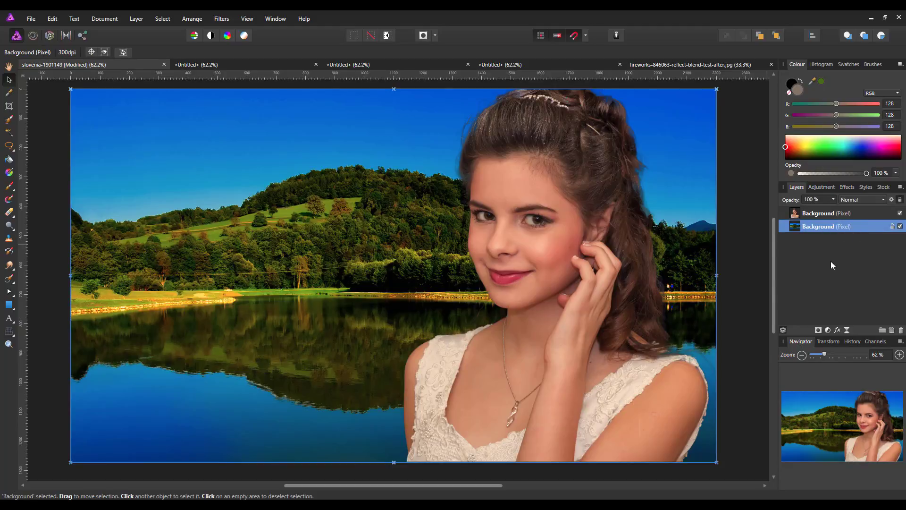
pyautogui.click(892, 330)
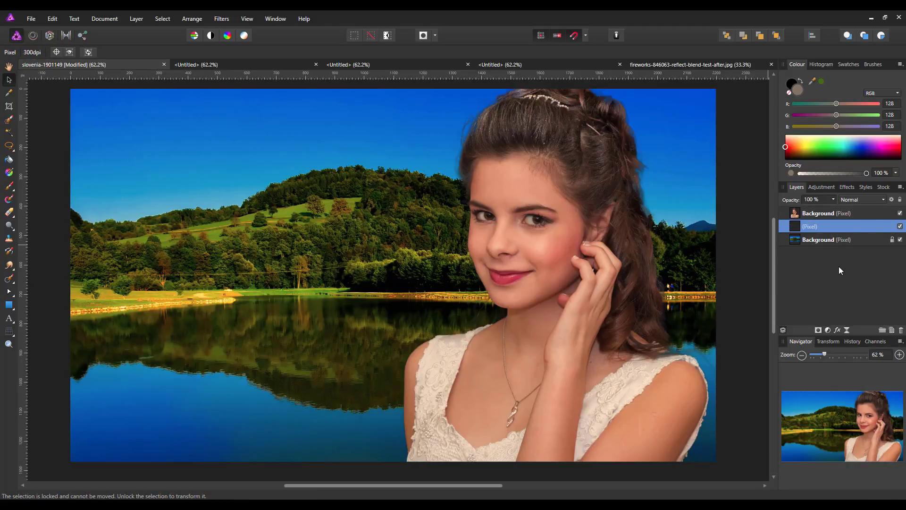
pyautogui.click(854, 240)
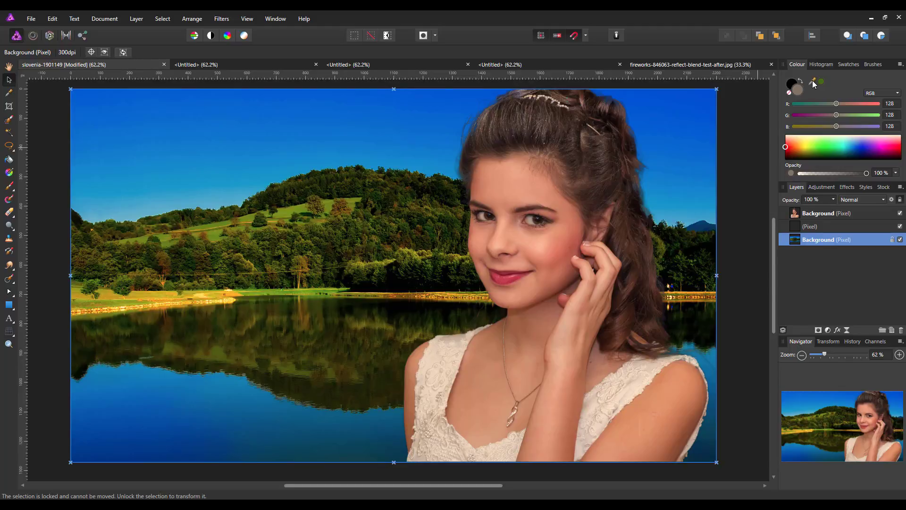
pyautogui.moveTo(812, 81); pyautogui.dragTo(190, 423)
pyautogui.click(821, 82)
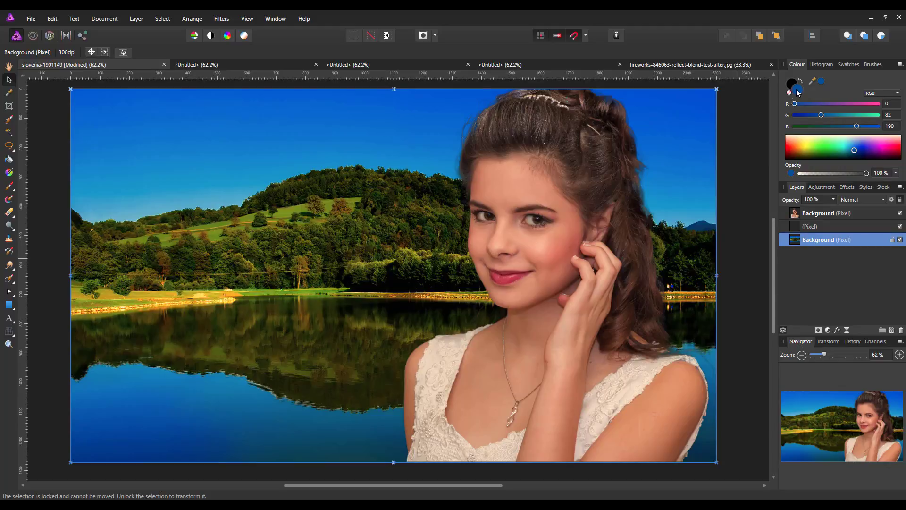
# Flood fill the new pixel layer with the sampled blue
pyautogui.click(9, 160)
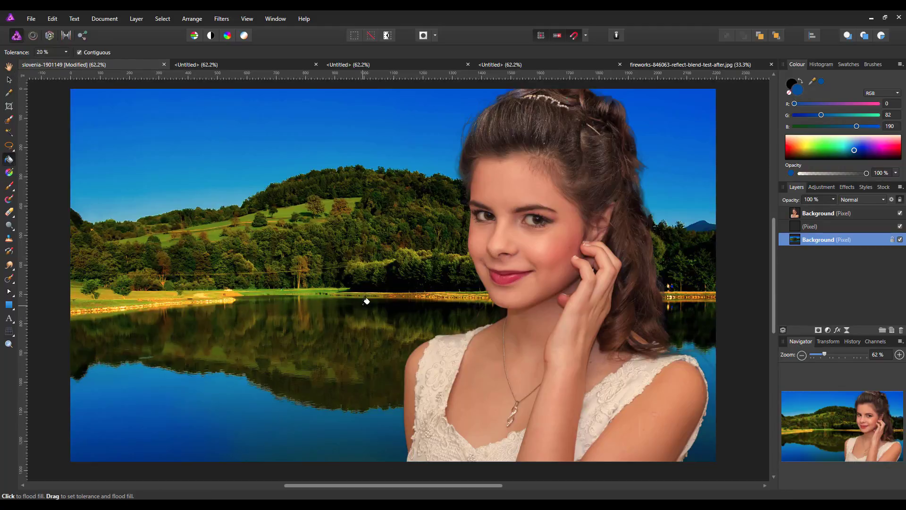
pyautogui.click(851, 226)
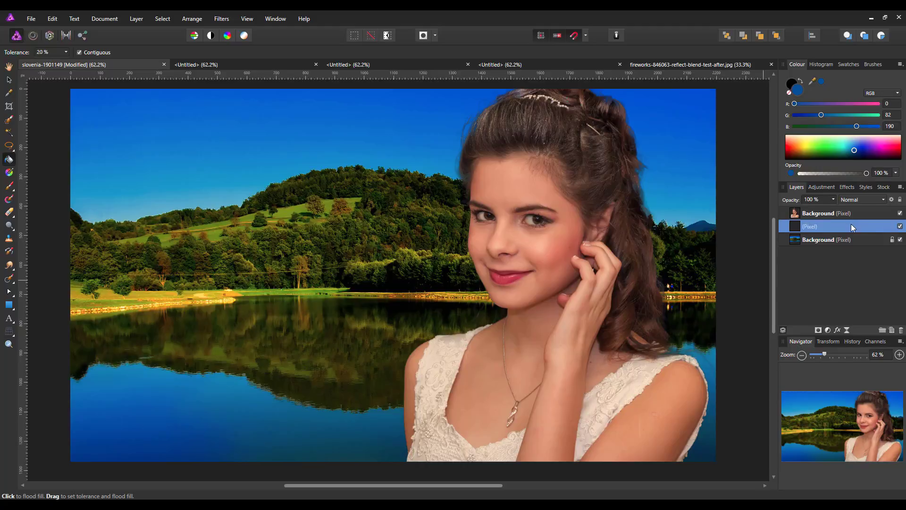
pyautogui.click(251, 309)
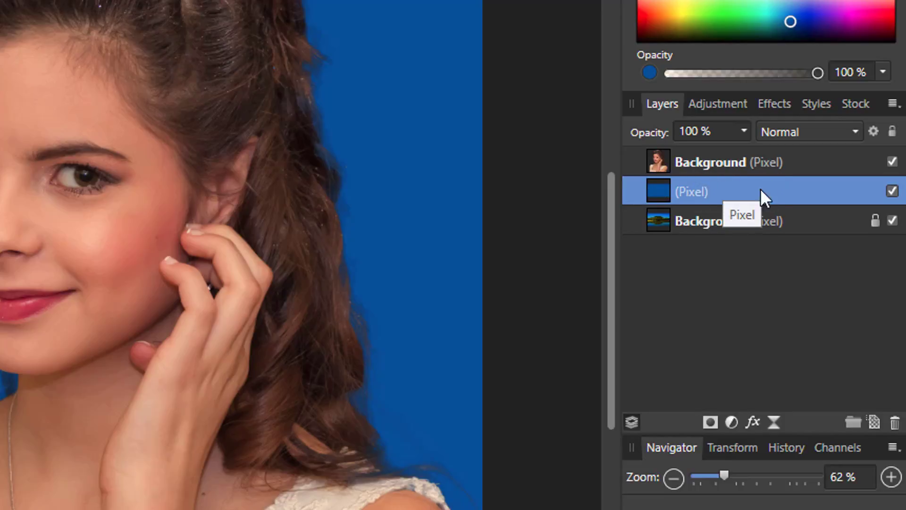
# Clip the blue fill layer inside the woman's layer so that it covers only her
pyautogui.doubleClick(804, 191)
pyautogui.moveTo(804, 191); pyautogui.dragTo(802, 172)
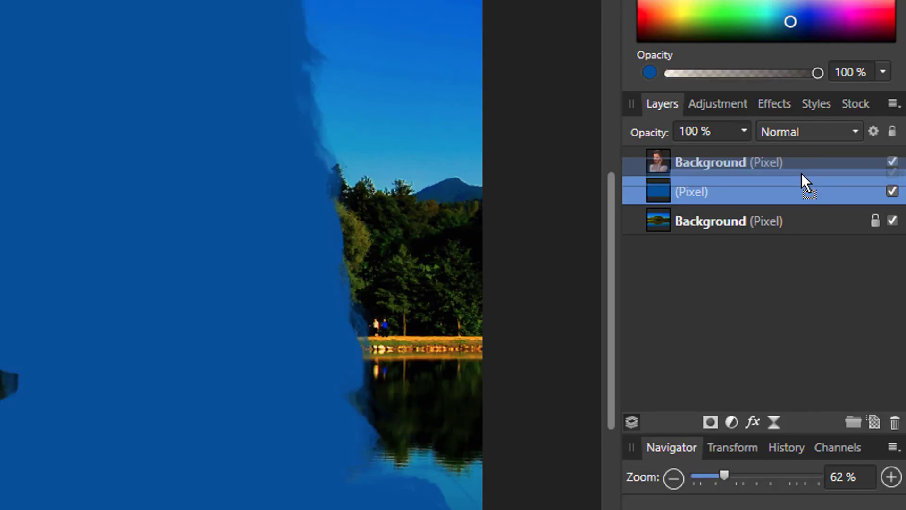
pyautogui.moveTo(801, 173); pyautogui.dragTo(801, 172)
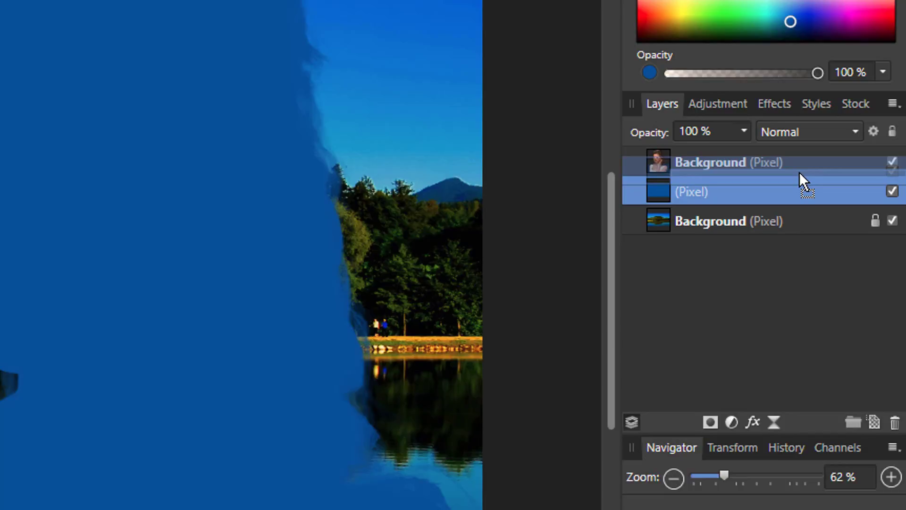
pyautogui.moveTo(800, 172); pyautogui.dragTo(794, 174)
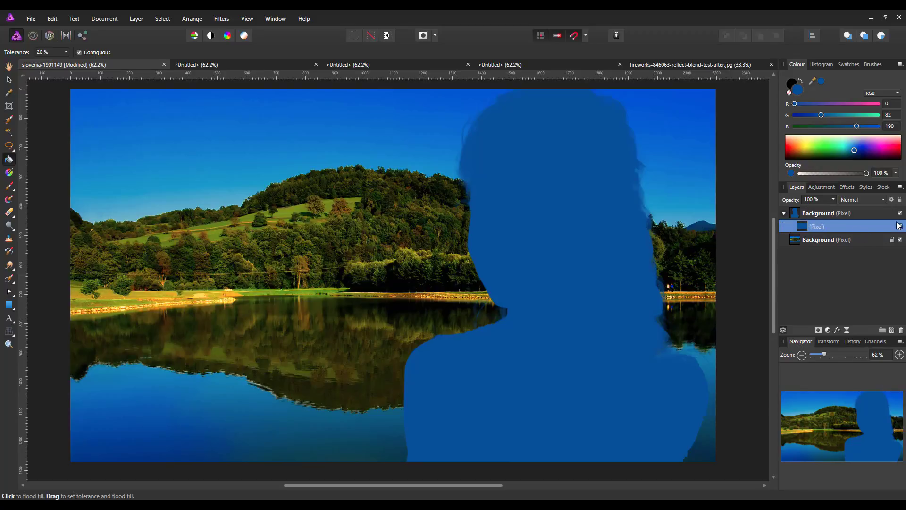
# Set the blend mode of the clipped blue layer to Colour
pyautogui.click(883, 201)
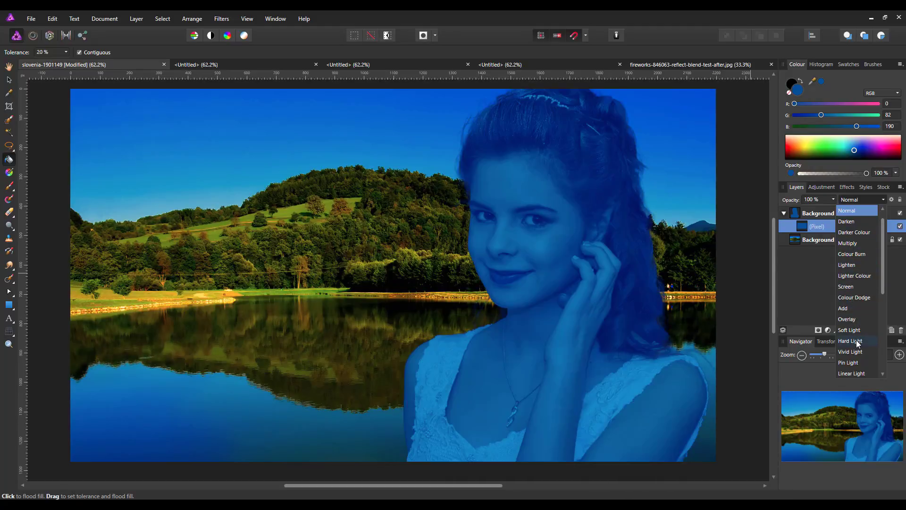
pyautogui.scroll(-4, 858, 343)
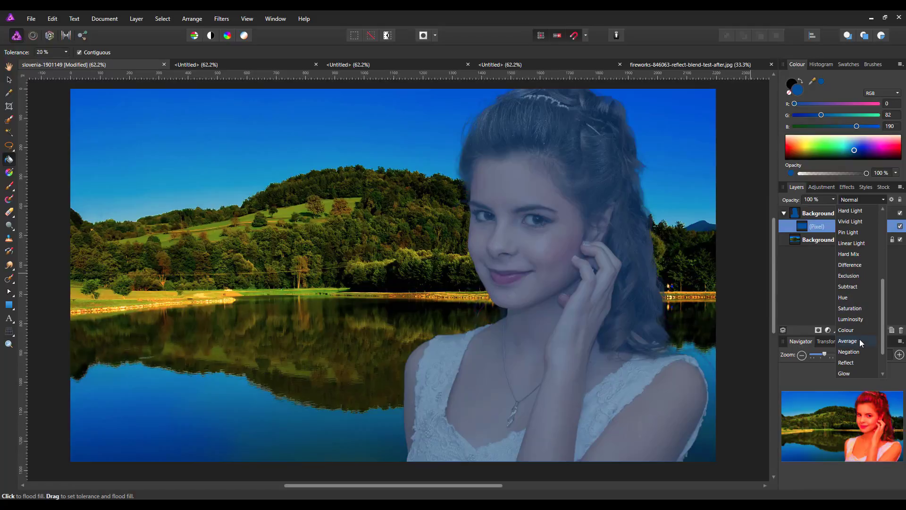
pyautogui.scroll(-3, 859, 339)
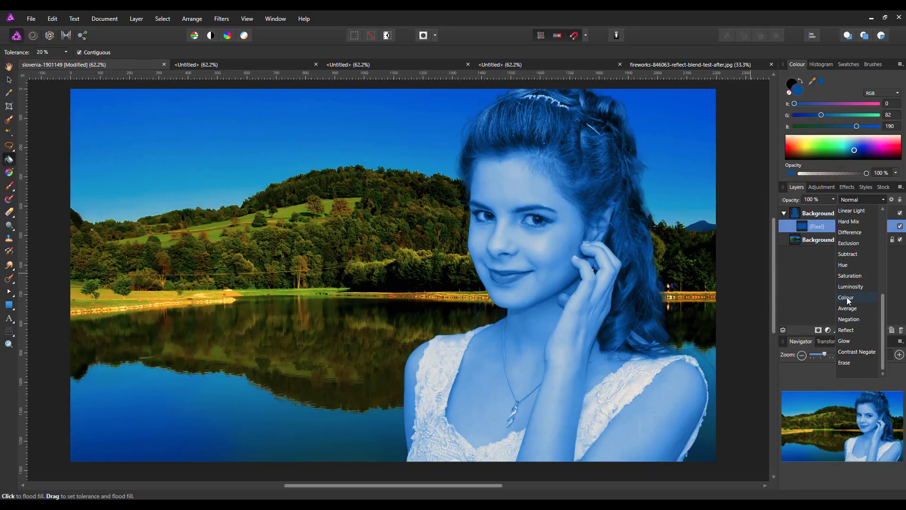
pyautogui.click(848, 297)
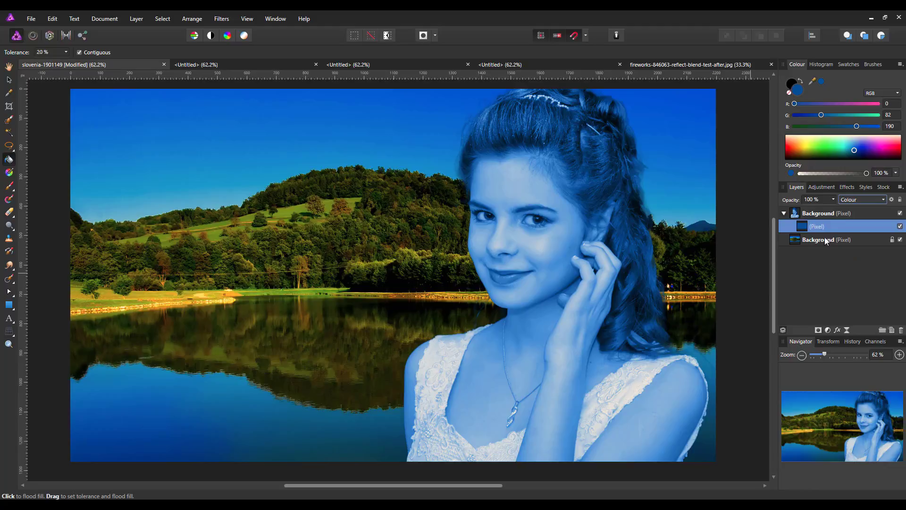
# Lower the opacity of the clipped blue layer to 38%
pyautogui.click(833, 199)
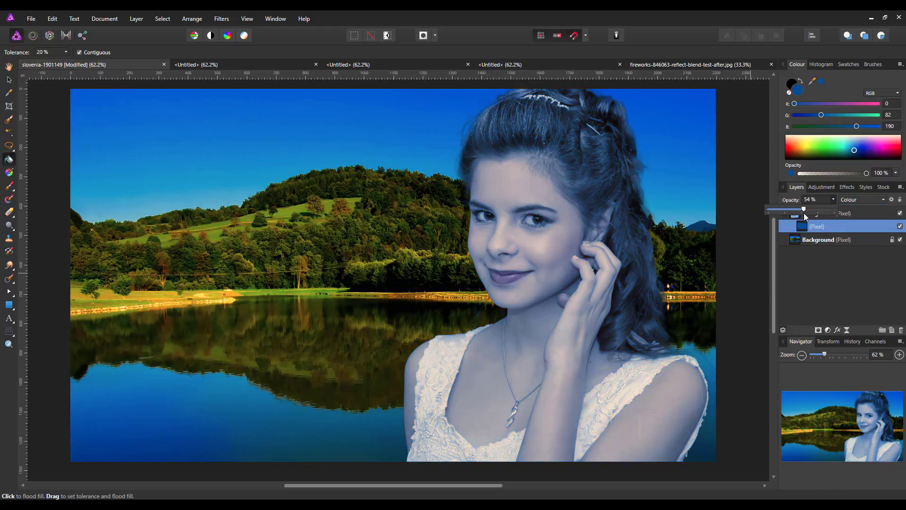
pyautogui.moveTo(799, 213); pyautogui.dragTo(793, 216)
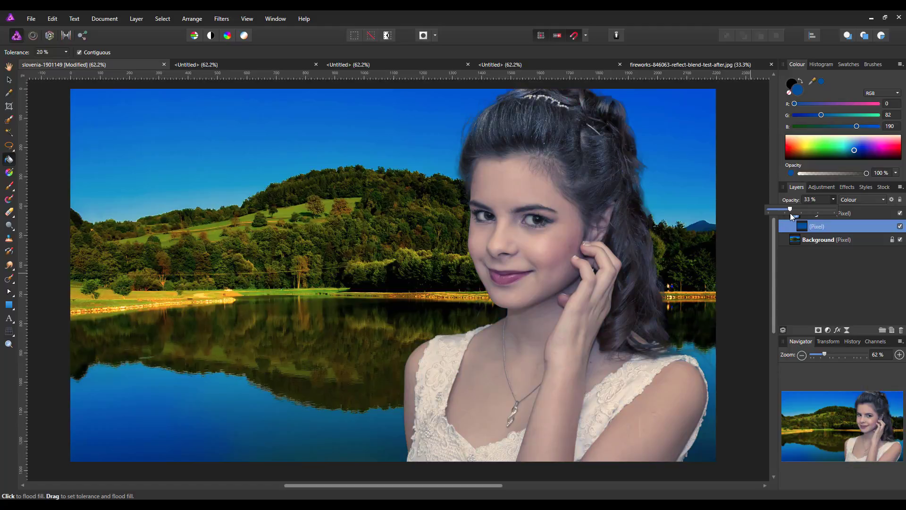
pyautogui.moveTo(790, 216); pyautogui.dragTo(797, 215)
# Toggle the blue layer's visibility several times to compare the woman with and without the tint
pyautogui.click(900, 226)
pyautogui.click(900, 226)
pyautogui.click(900, 226)
pyautogui.click(900, 226)
pyautogui.click(900, 227)
# Switch to the first untitled document and duplicate its lake background layer
pyautogui.click(265, 64)
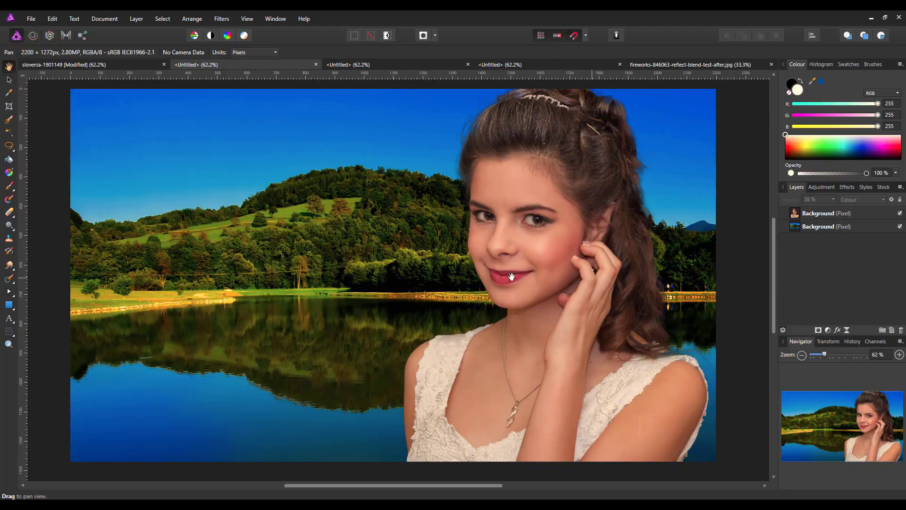
pyautogui.click(842, 227)
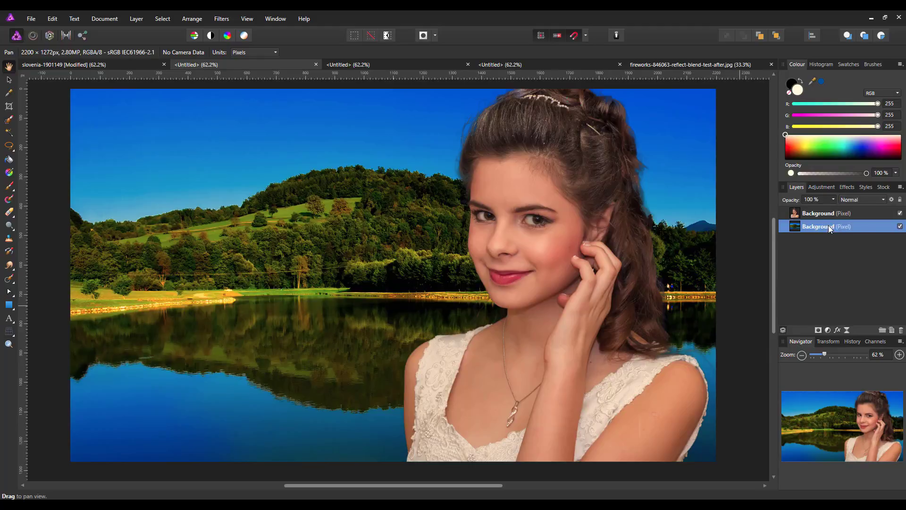
pyautogui.rightClick(828, 228)
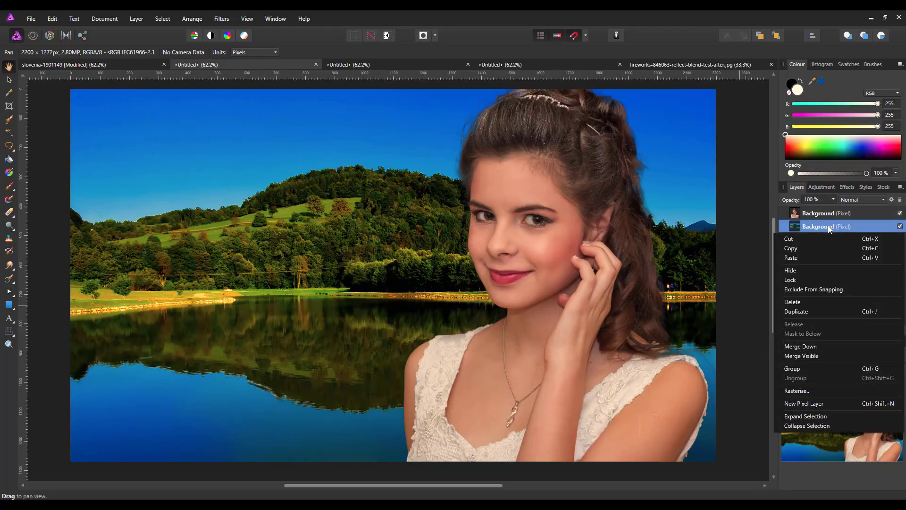
pyautogui.click(802, 311)
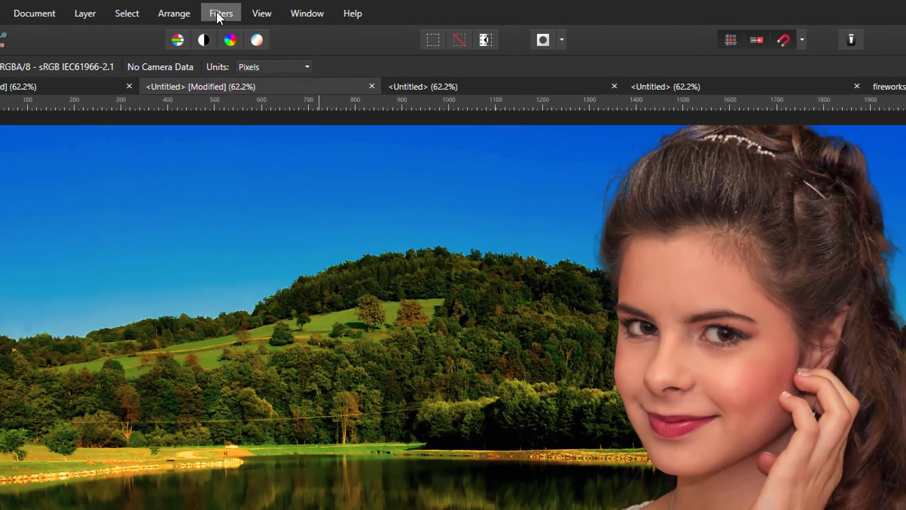
# Apply an Average blur to the duplicated lake layer and clip it inside the woman's layer
pyautogui.click(216, 11)
pyautogui.moveTo(151, 28)
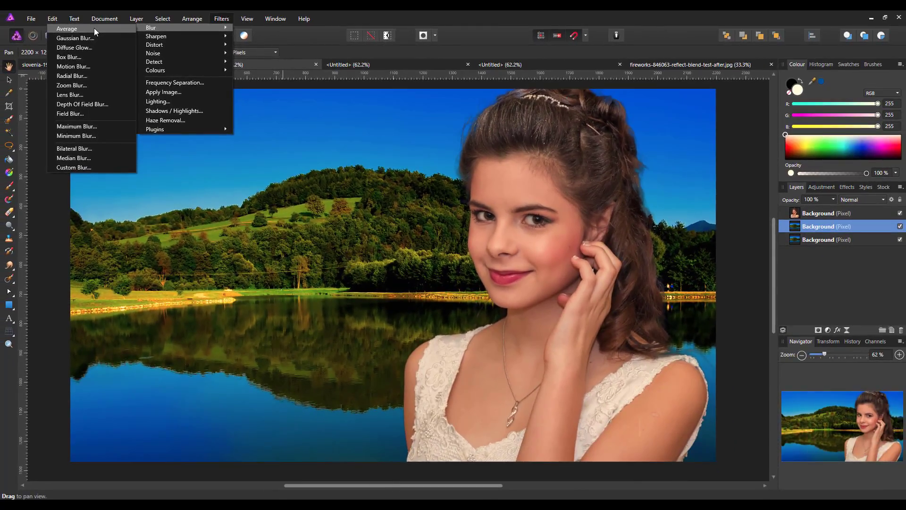
pyautogui.click(95, 28)
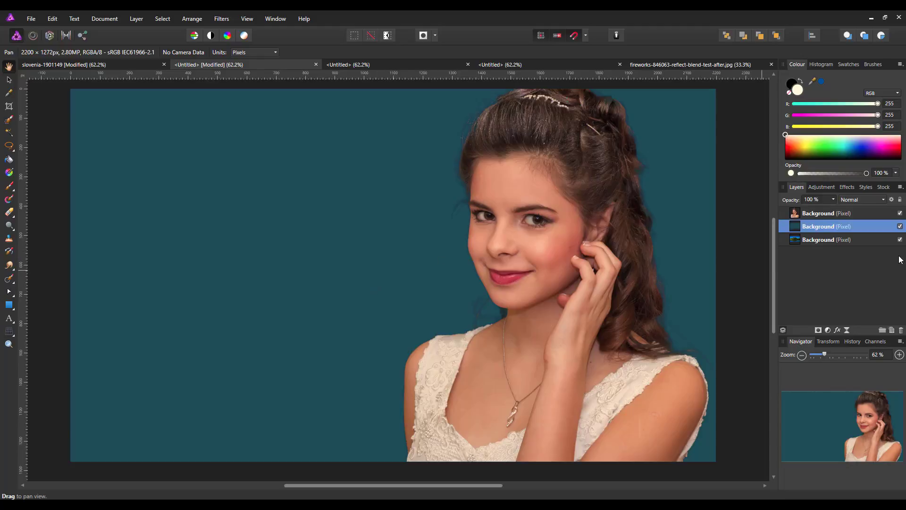
pyautogui.moveTo(839, 226); pyautogui.dragTo(826, 221)
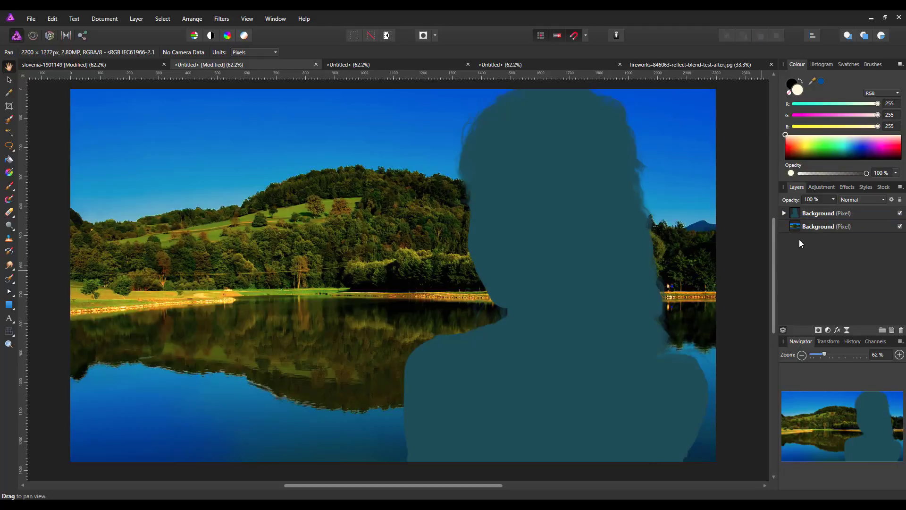
# Set the blend mode of the clipped average-colour layer to Colour
pyautogui.click(882, 199)
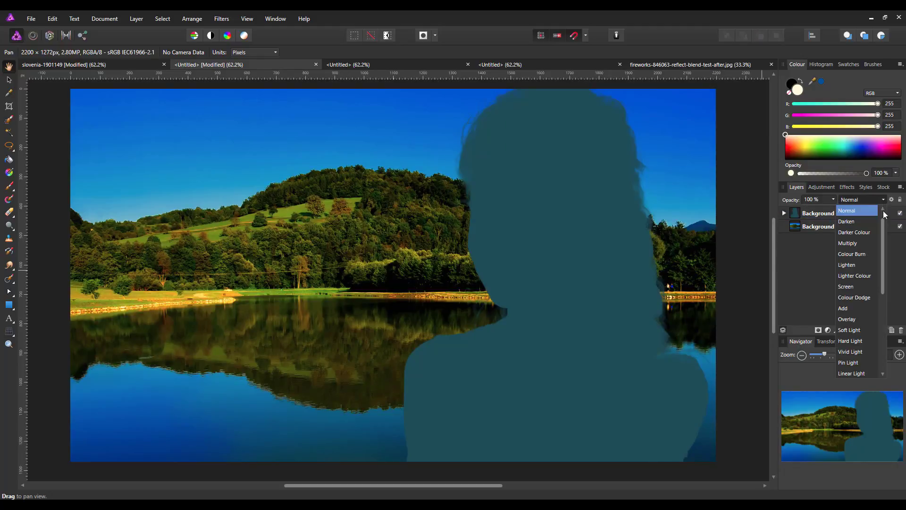
pyautogui.scroll(-1, 883, 264)
pyautogui.scroll(-1, 854, 298)
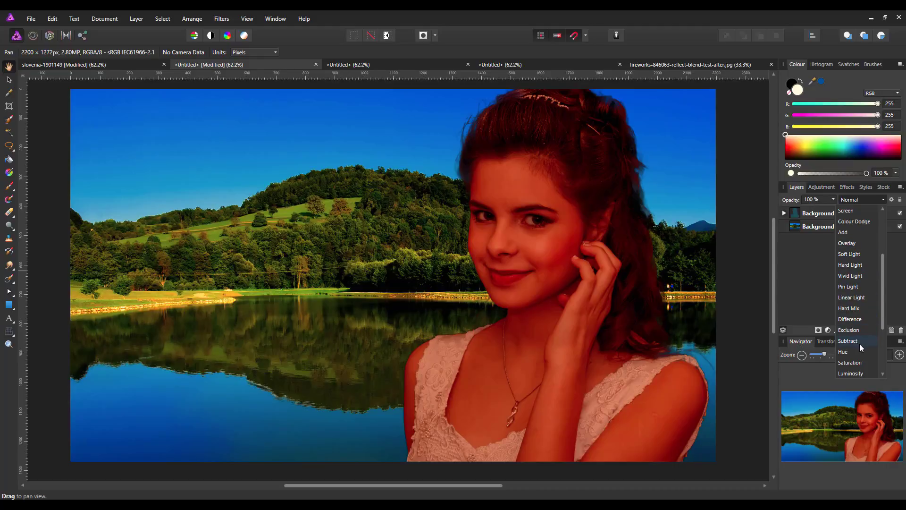
pyautogui.scroll(-1, 858, 343)
pyautogui.scroll(-1, 858, 343)
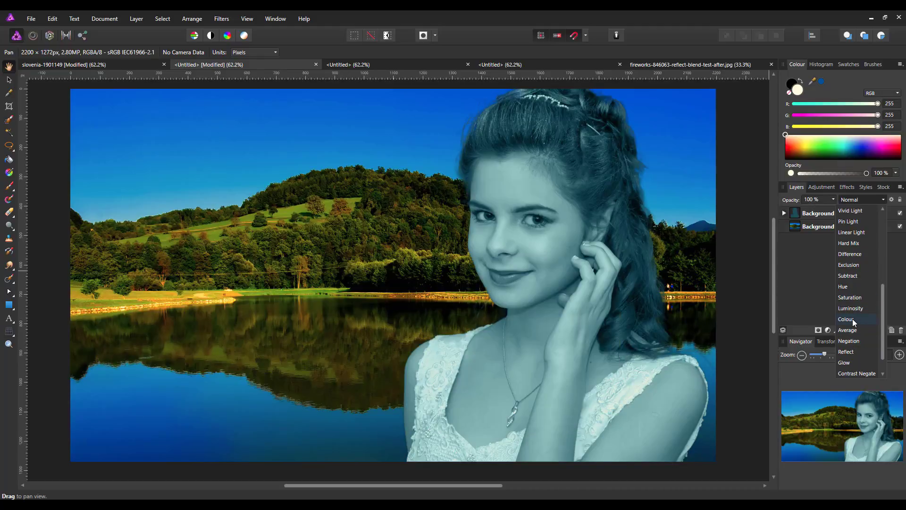
pyautogui.click(852, 318)
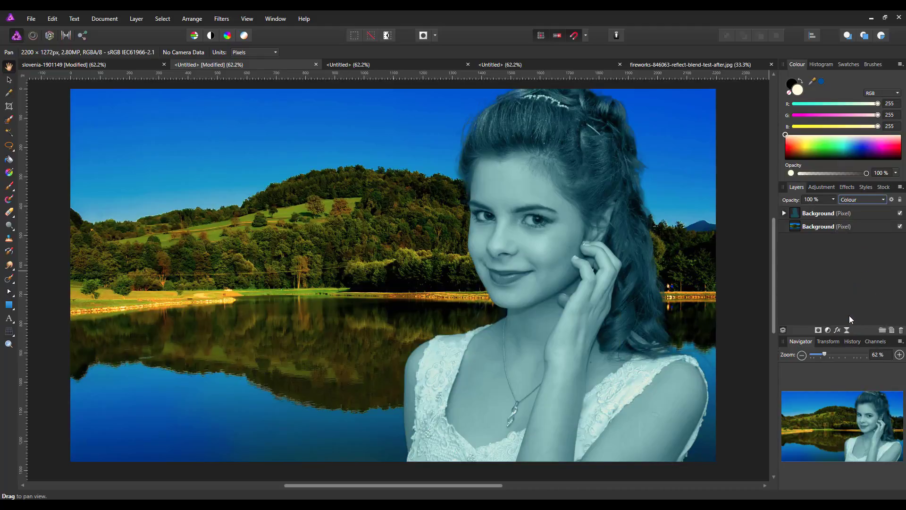
# Lower the opacity of the clipped average-colour layer to 38%
pyautogui.click(833, 199)
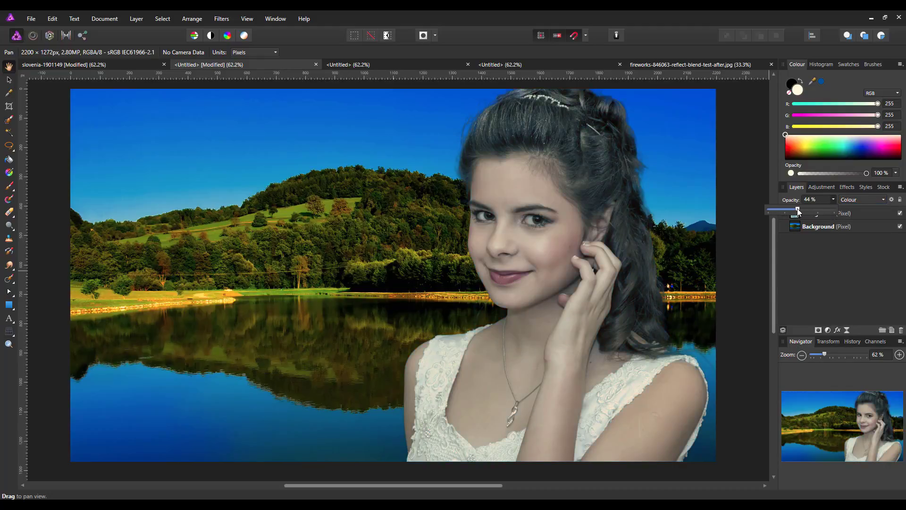
pyautogui.moveTo(797, 208)
pyautogui.mouseDown()
pyautogui.moveTo(786, 208)
pyautogui.moveTo(794, 210)
pyautogui.mouseUp()
pyautogui.click(815, 270)
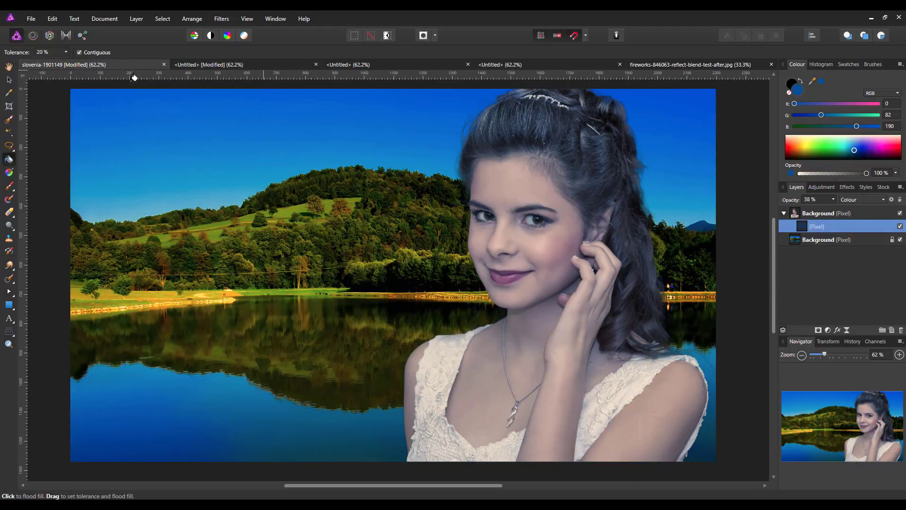
# Return to the average-colour document to compare its tint with the blue-tinted slovenia-1901149 version
pyautogui.click(238, 67)
pyautogui.press('h')
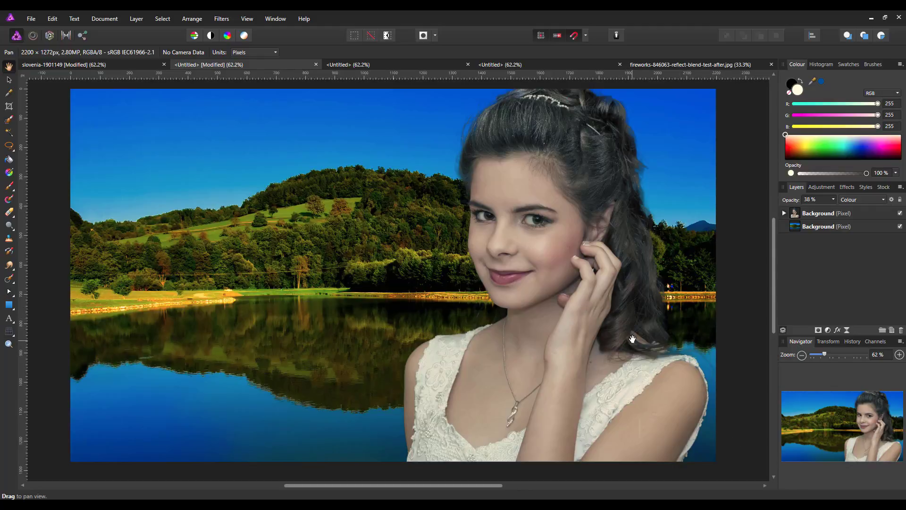
# In the third, untinted composite document, add a Selective Colour adjustment to the woman's layer and clip it inside that layer
pyautogui.click(389, 66)
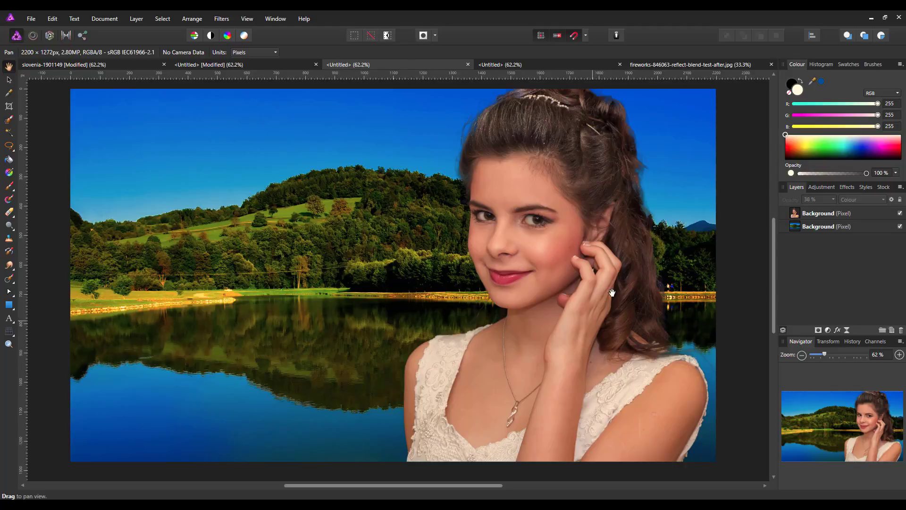
pyautogui.click(861, 213)
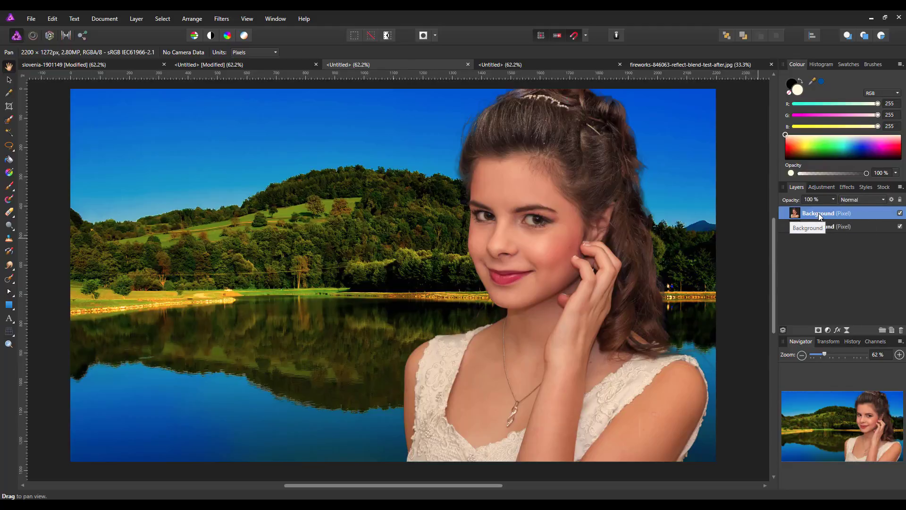
pyautogui.click(828, 330)
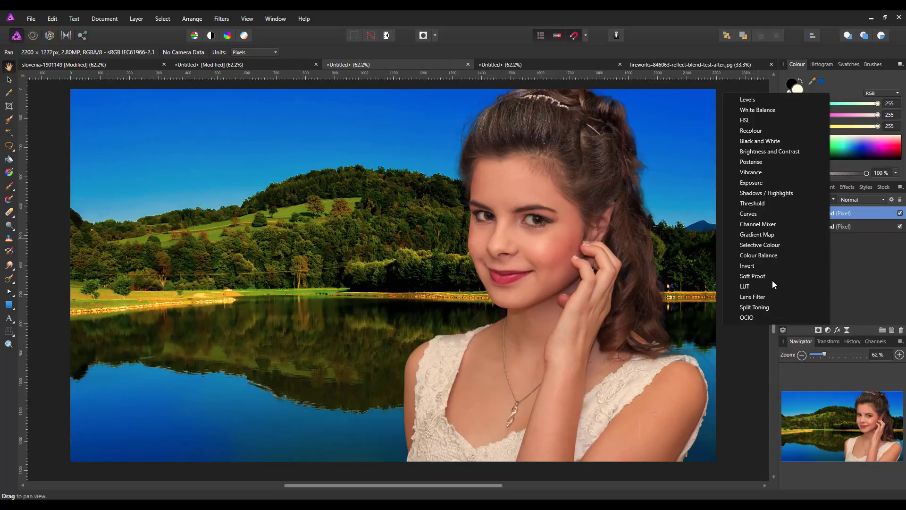
pyautogui.click(749, 245)
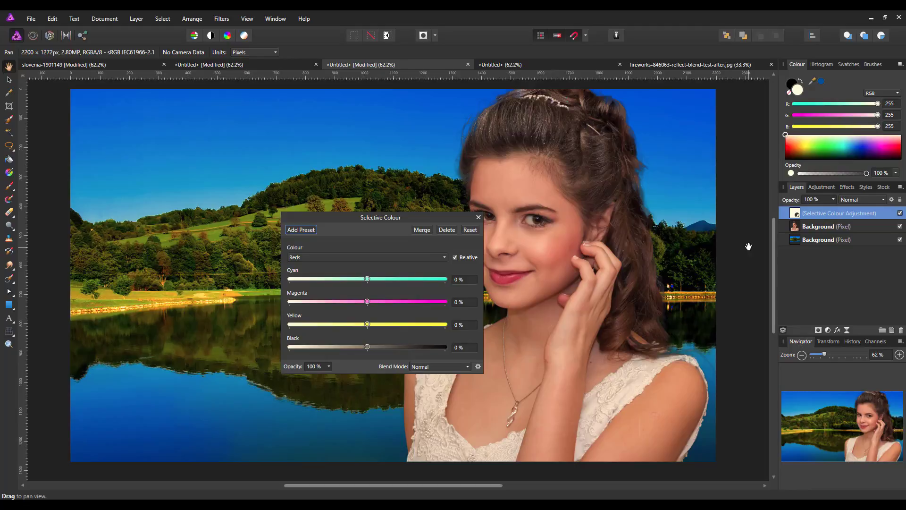
pyautogui.moveTo(387, 217); pyautogui.dragTo(291, 241)
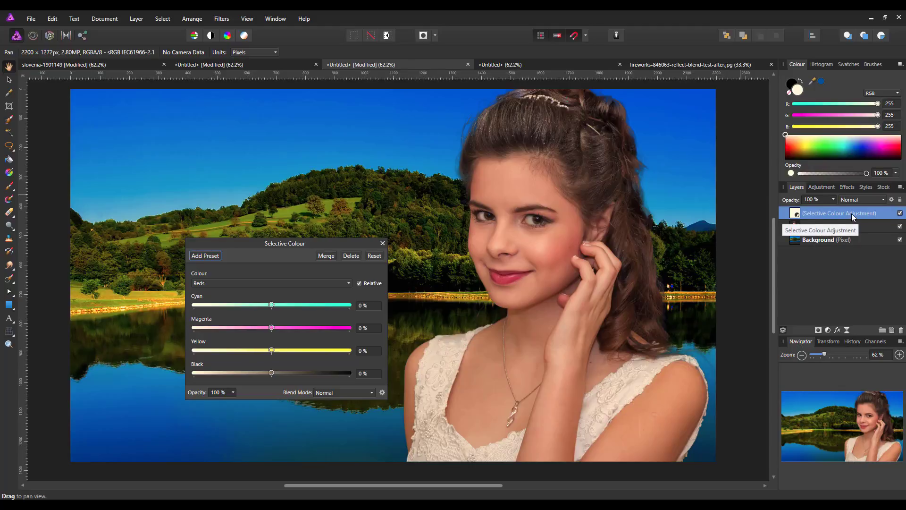
pyautogui.moveTo(852, 214); pyautogui.dragTo(854, 228)
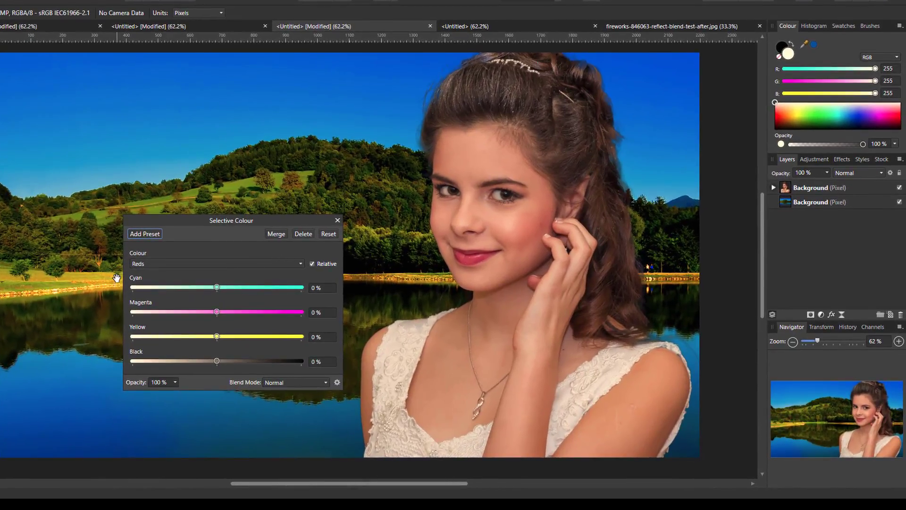
# Adjust the Selective Colour Neutrals to Yellow -25%, Black 12%, Magenta -20% and Cyan 14%
pyautogui.click(300, 265)
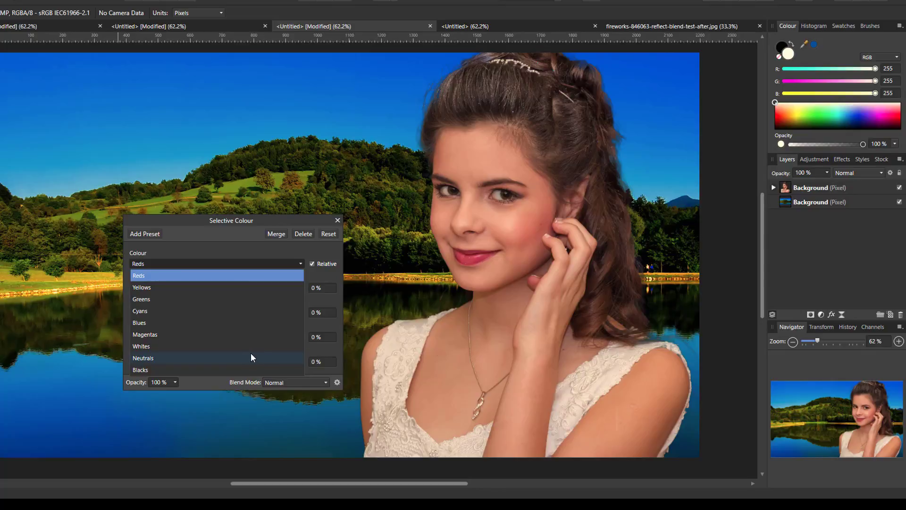
pyautogui.click(222, 360)
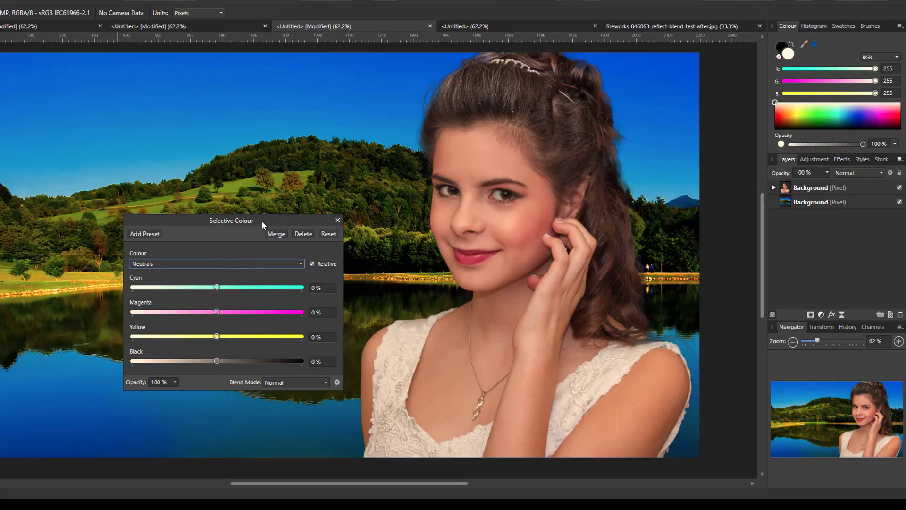
pyautogui.moveTo(262, 220); pyautogui.dragTo(194, 247)
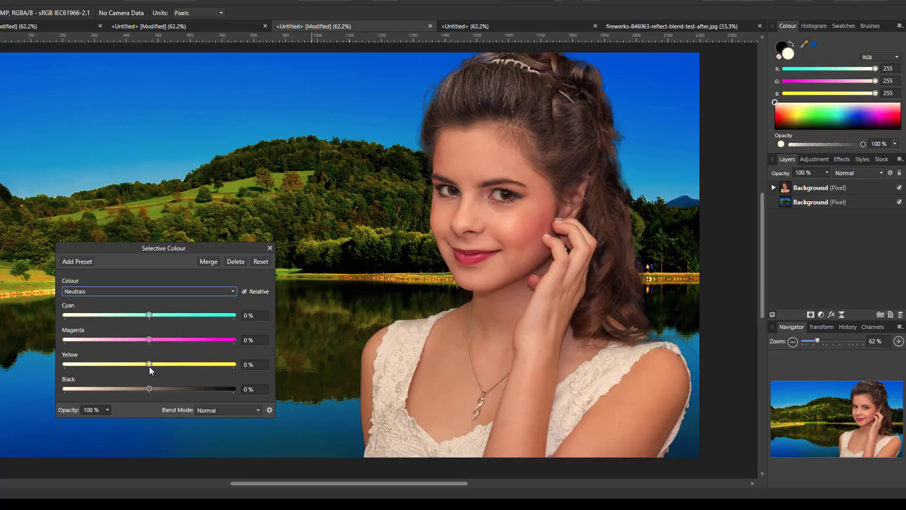
pyautogui.moveTo(149, 364); pyautogui.dragTo(135, 364)
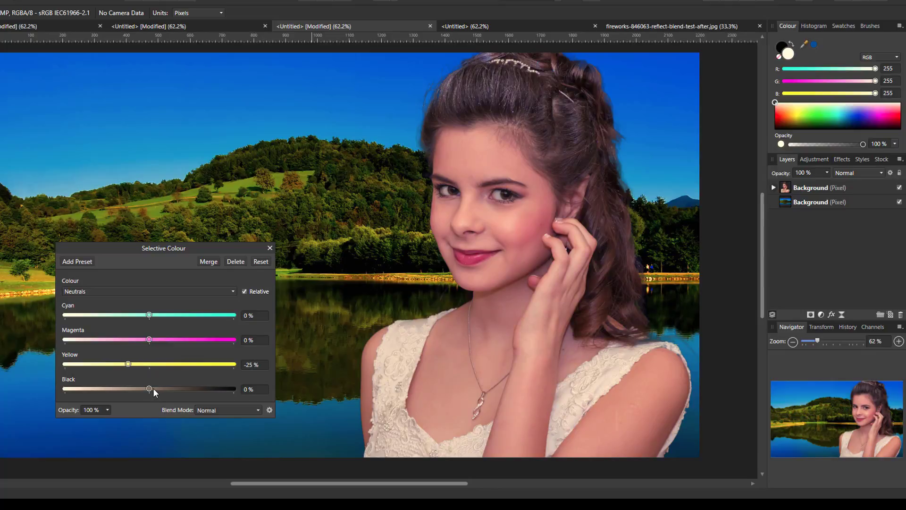
pyautogui.moveTo(152, 389); pyautogui.dragTo(161, 389)
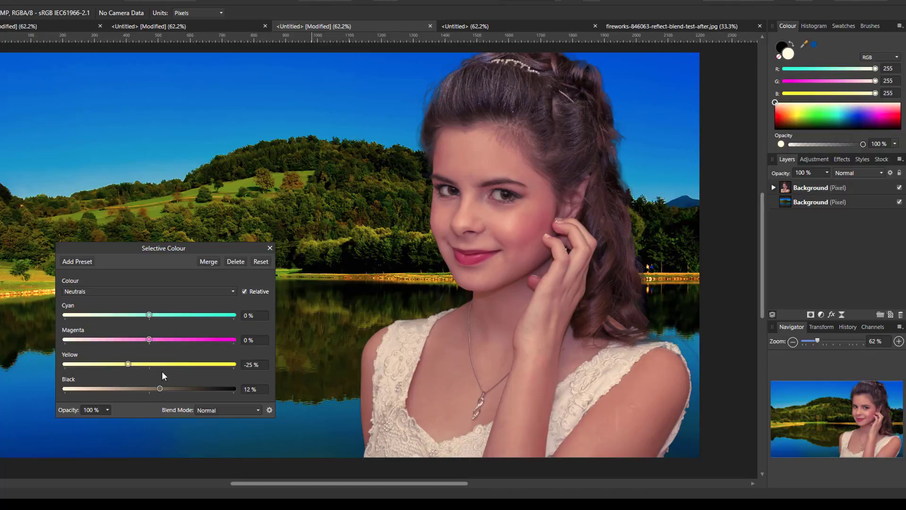
pyautogui.moveTo(149, 339); pyautogui.dragTo(131, 348)
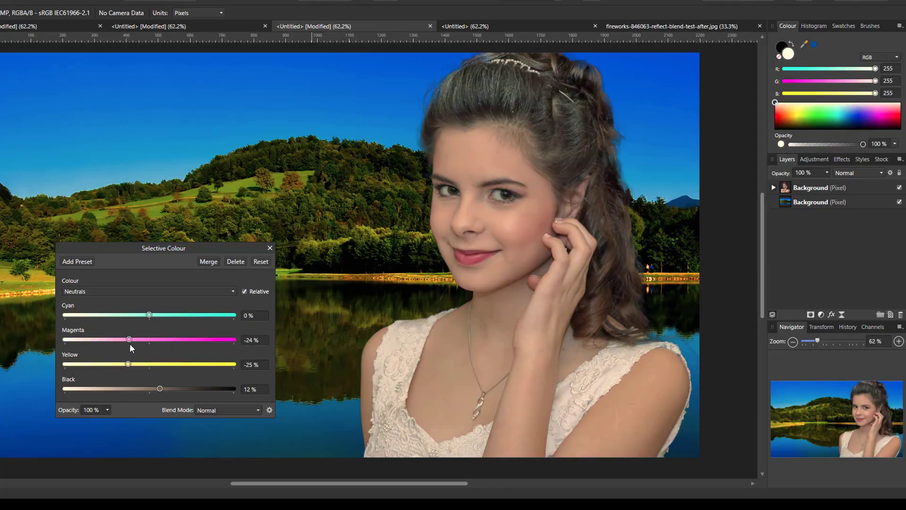
pyautogui.moveTo(151, 314)
pyautogui.mouseDown()
pyautogui.moveTo(171, 319)
pyautogui.moveTo(161, 319)
pyautogui.mouseUp()
# Adjust the Selective Colour Blacks to Yellow 12%, Magenta 10%, Cyan 17% and Black 29%
pyautogui.click(234, 292)
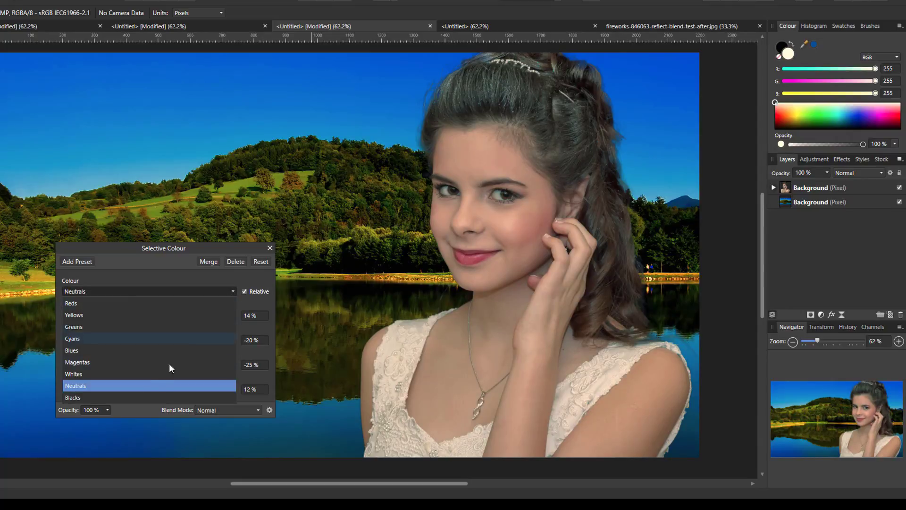
pyautogui.click(127, 395)
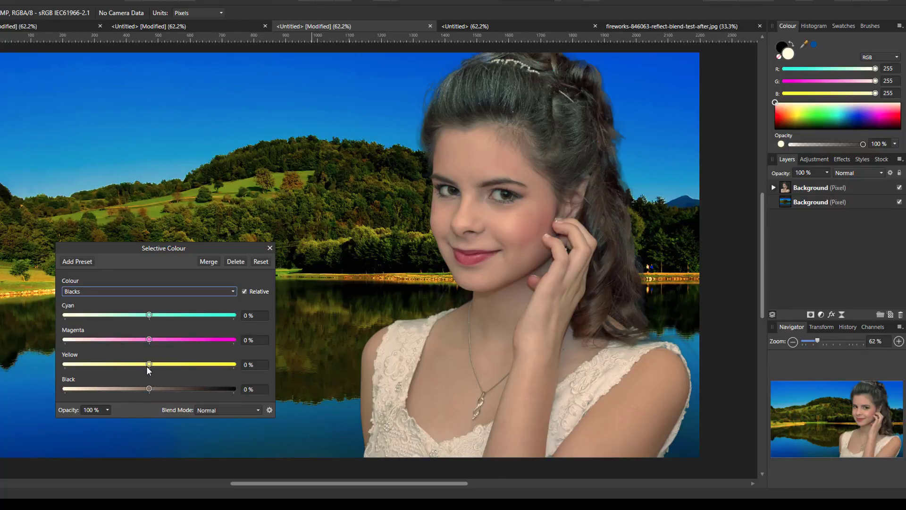
pyautogui.moveTo(149, 365); pyautogui.dragTo(158, 345)
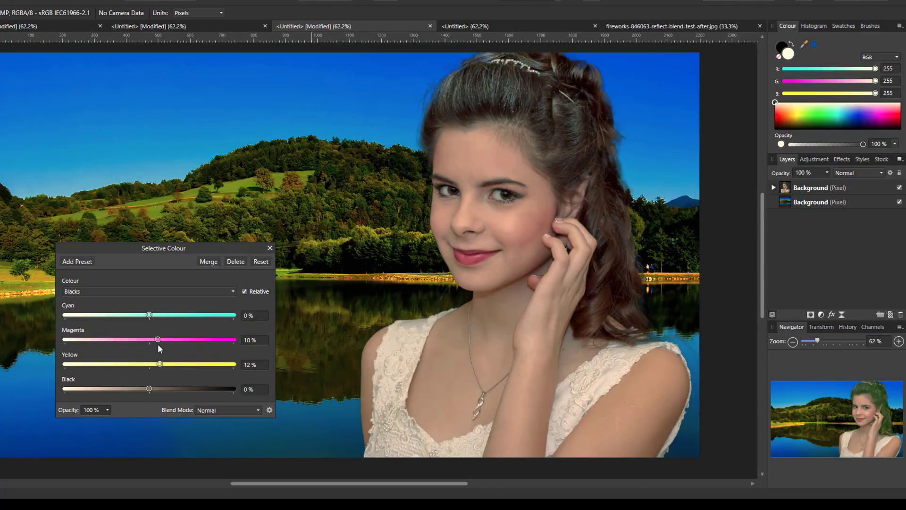
pyautogui.moveTo(150, 314)
pyautogui.mouseDown()
pyautogui.moveTo(135, 314)
pyautogui.moveTo(163, 325)
pyautogui.mouseUp()
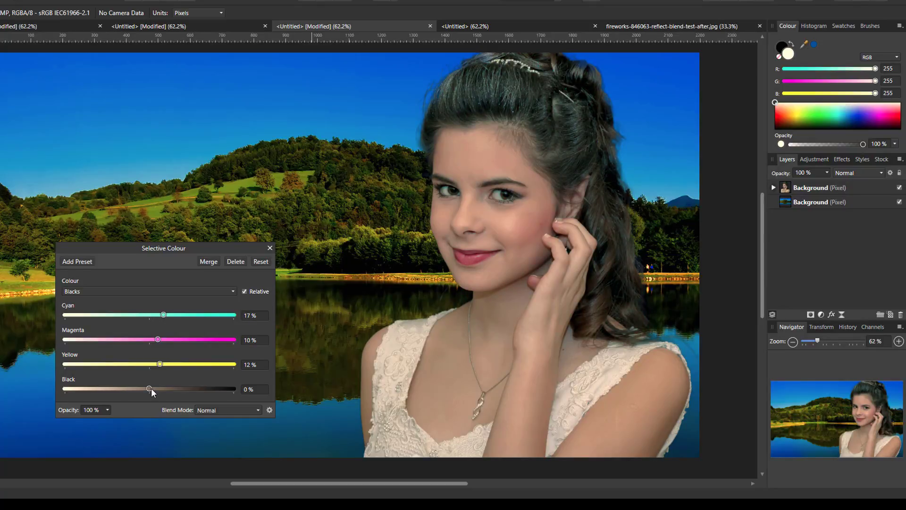
pyautogui.moveTo(152, 388); pyautogui.dragTo(168, 391)
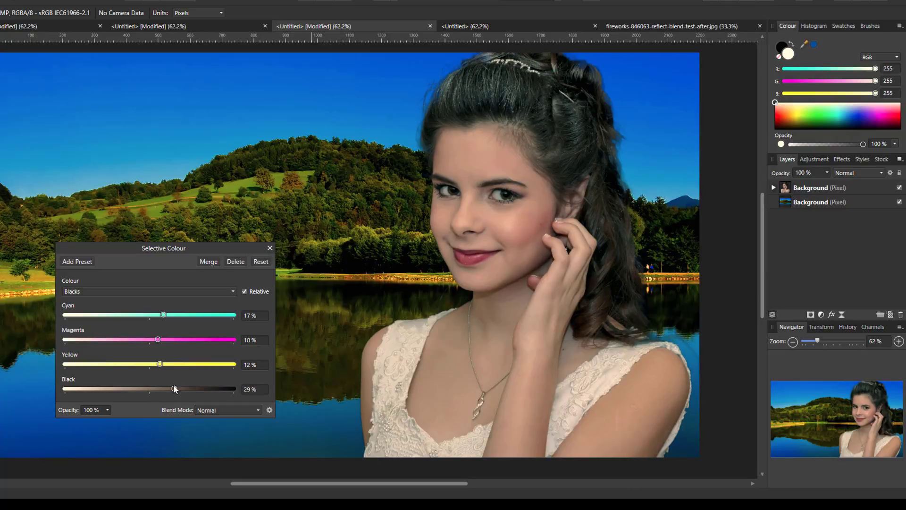
# Adjust the Selective Colour Whites to Cyan -3% and Black 6%
pyautogui.click(232, 291)
pyautogui.click(112, 373)
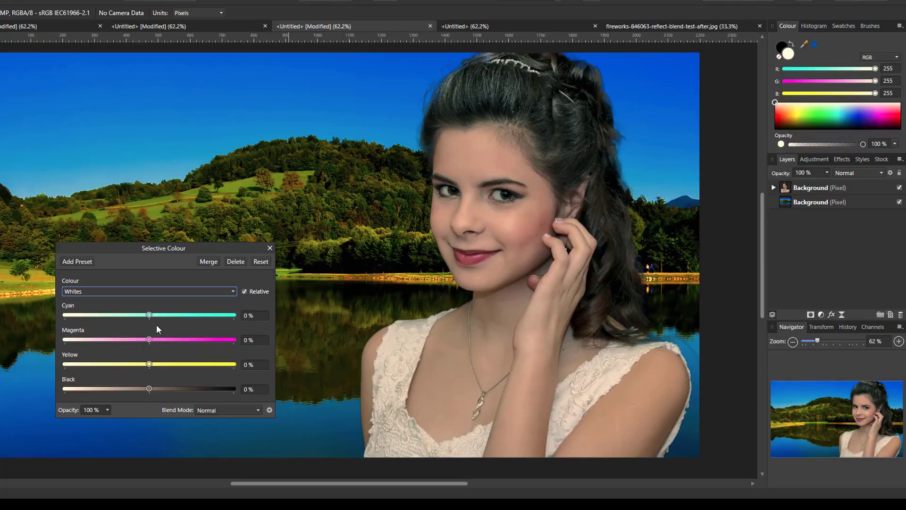
pyautogui.moveTo(152, 315)
pyautogui.mouseDown()
pyautogui.moveTo(135, 314)
pyautogui.moveTo(147, 316)
pyautogui.mouseUp()
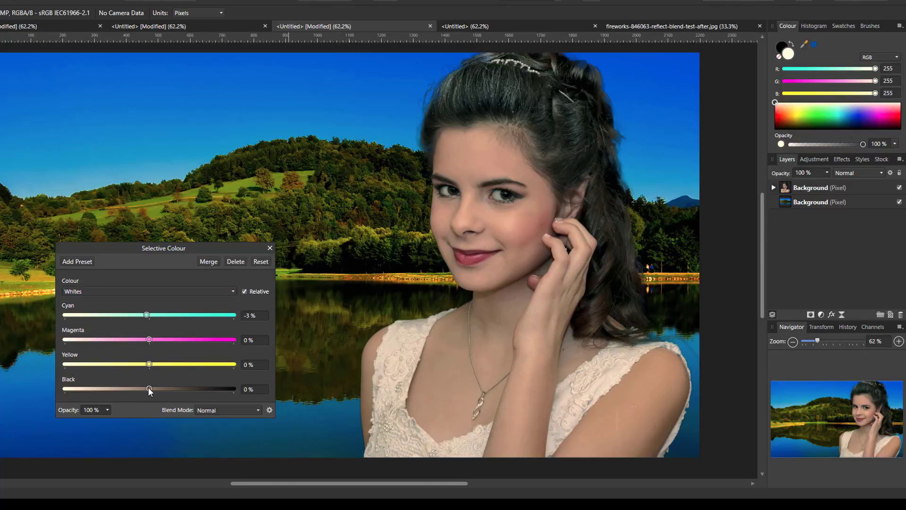
pyautogui.moveTo(148, 388)
pyautogui.mouseDown()
pyautogui.moveTo(133, 388)
pyautogui.moveTo(174, 389)
pyautogui.moveTo(152, 389)
pyautogui.mouseUp()
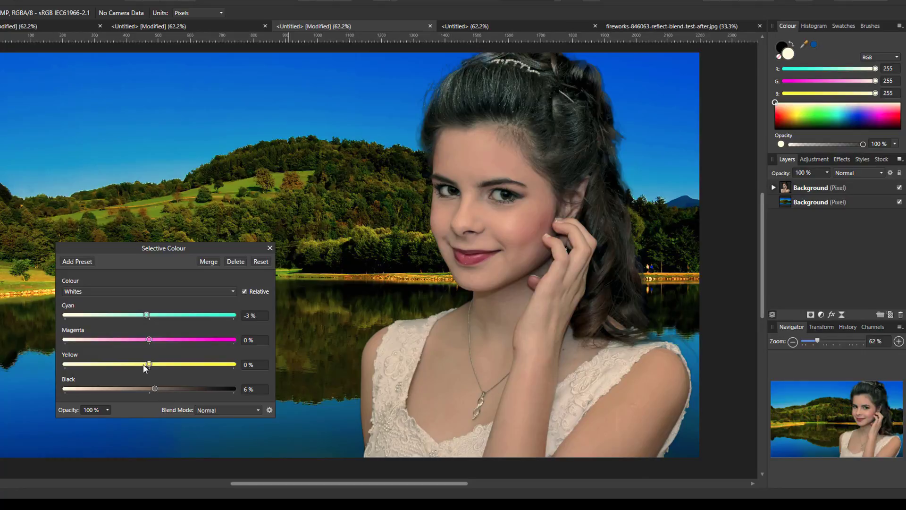
# Refine the Neutrals to Magenta -7%, Black 19% and Cyan 7%, and close the Selective Colour settings
pyautogui.click(234, 292)
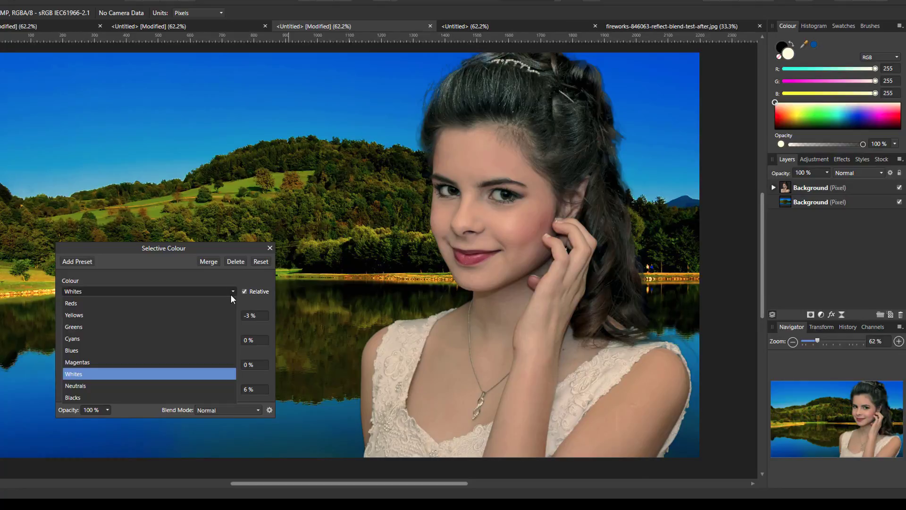
pyautogui.click(102, 385)
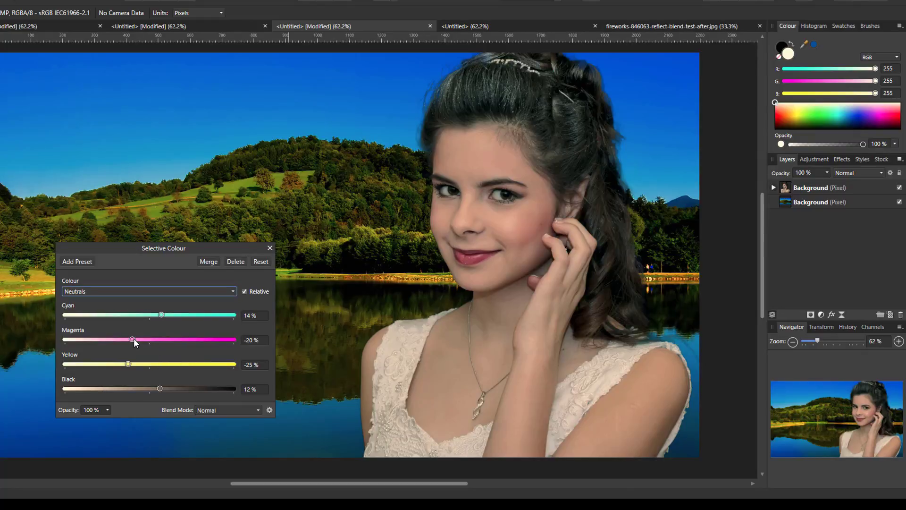
pyautogui.moveTo(134, 338); pyautogui.dragTo(144, 340)
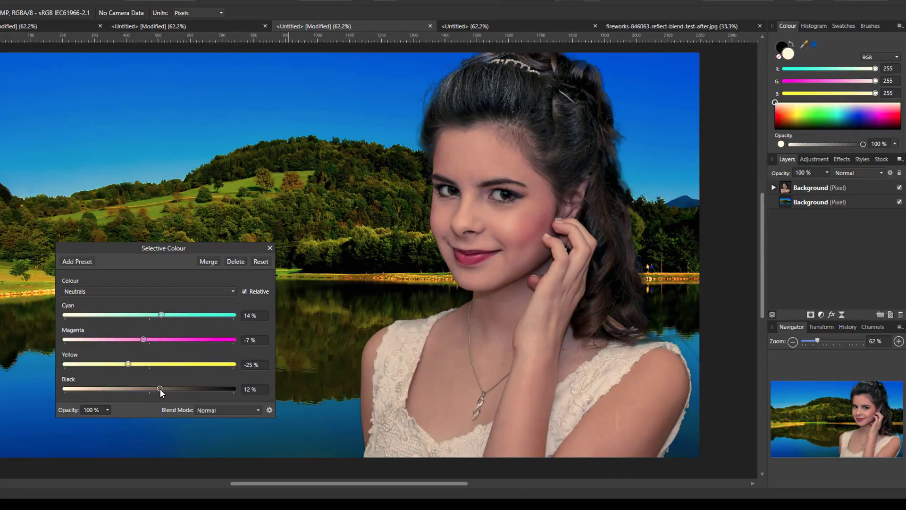
pyautogui.moveTo(161, 390); pyautogui.dragTo(166, 389)
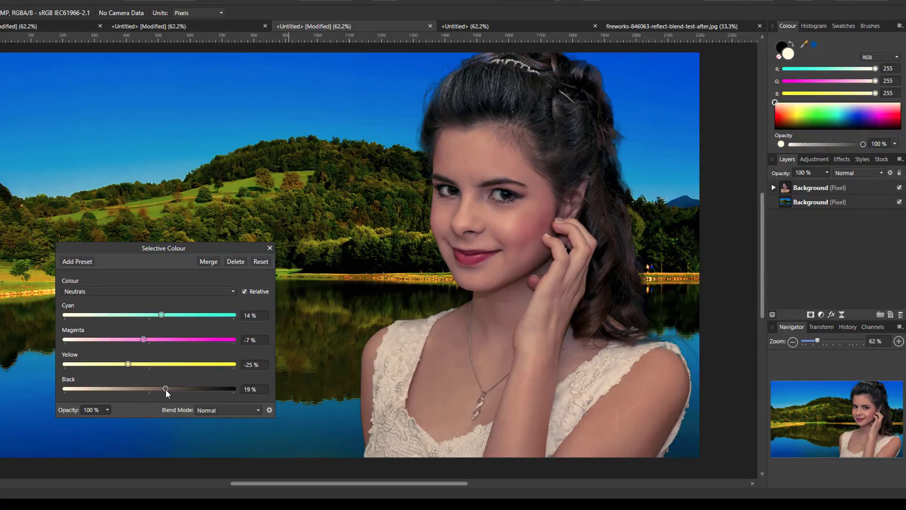
pyautogui.moveTo(112, 248); pyautogui.dragTo(135, 221)
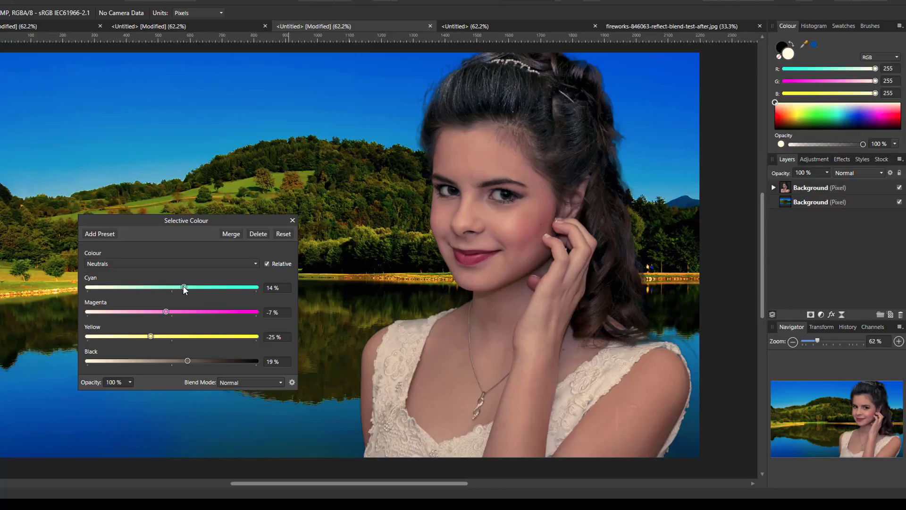
pyautogui.moveTo(183, 286); pyautogui.dragTo(177, 286)
pyautogui.click(293, 220)
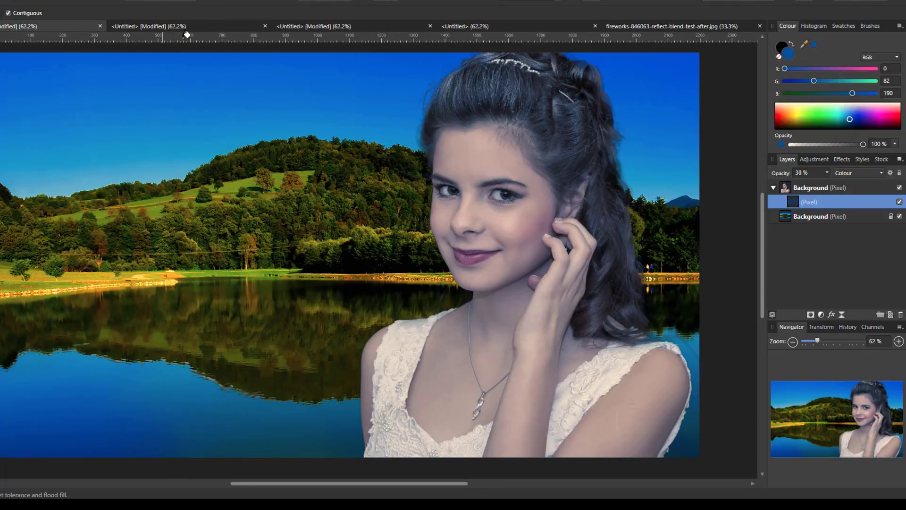
# Compare the average-colour document with the Selective Colour version of the composite
pyautogui.click(223, 27)
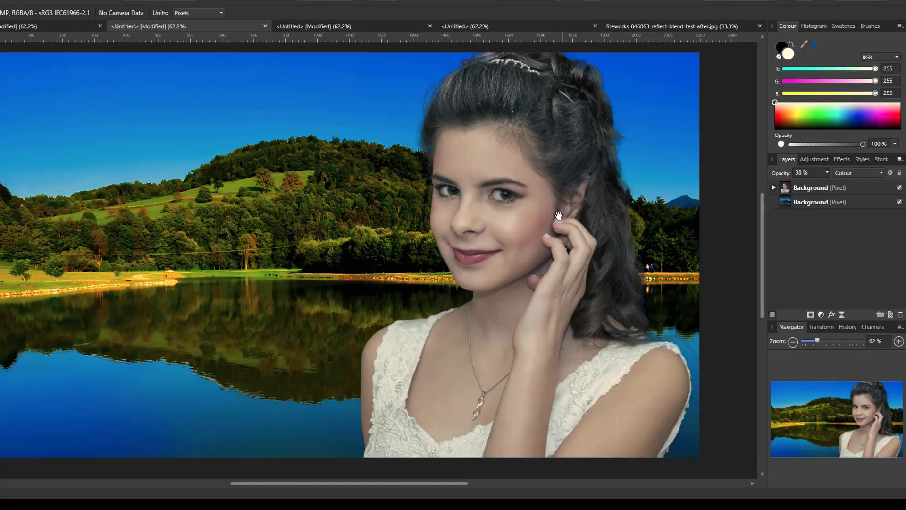
pyautogui.click(382, 24)
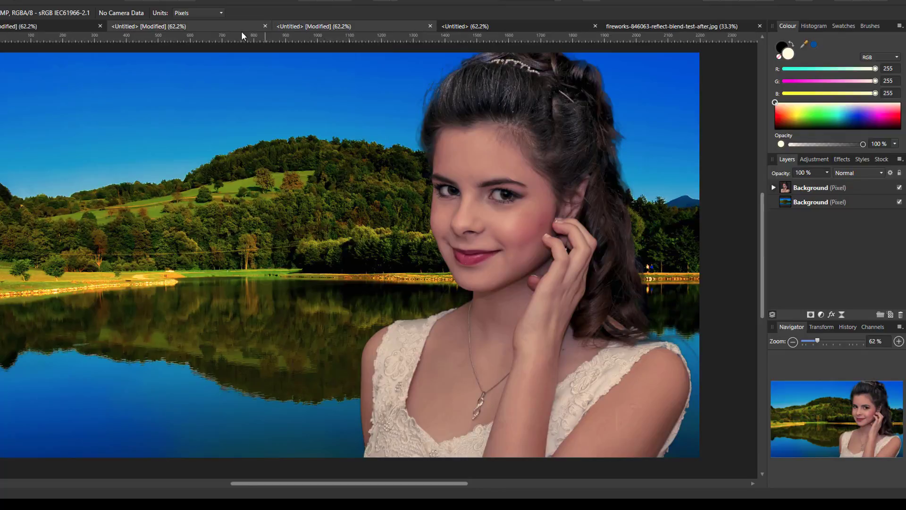
pyautogui.click(366, 28)
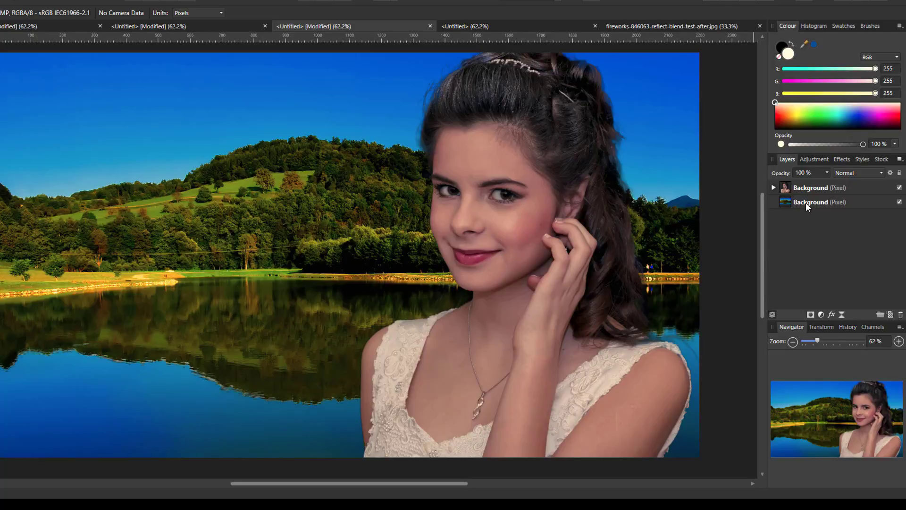
# Reopen the clipped Selective Colour adjustment and set its Neutrals to Yellow -37% and Magenta -19%
pyautogui.click(772, 188)
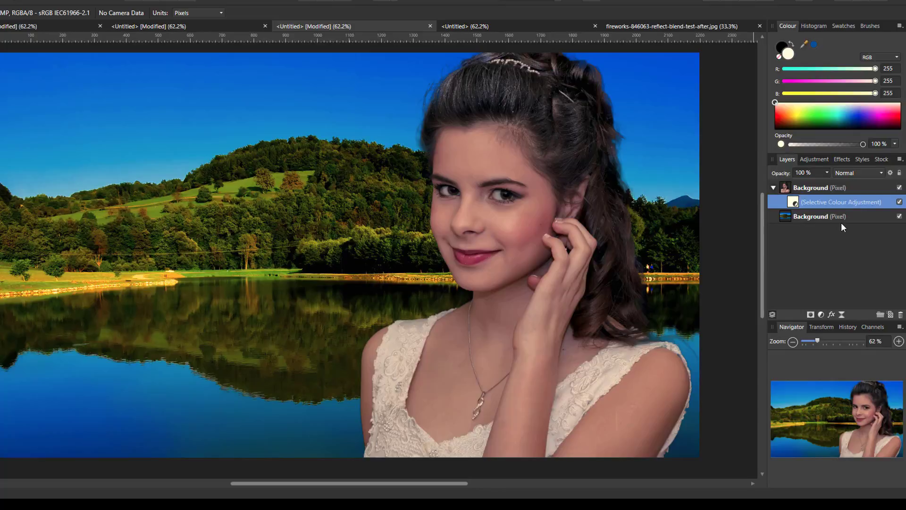
pyautogui.doubleClick(792, 203)
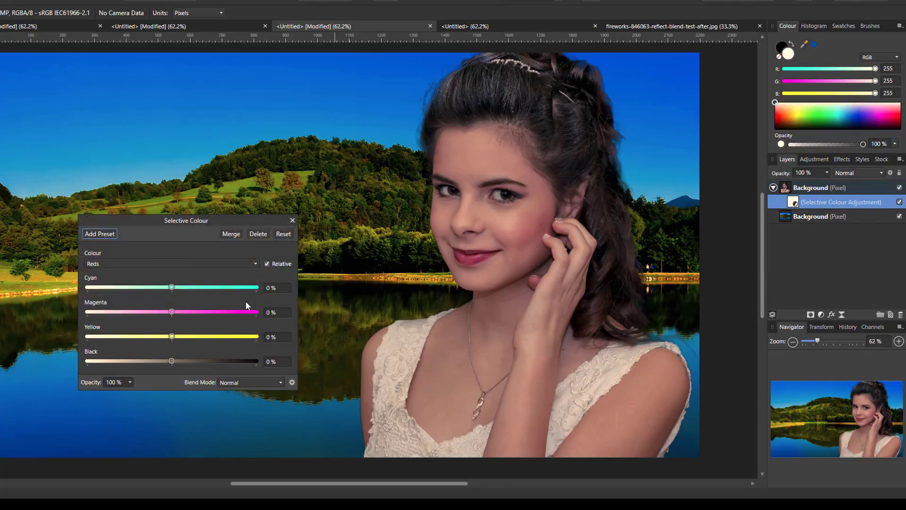
pyautogui.click(256, 263)
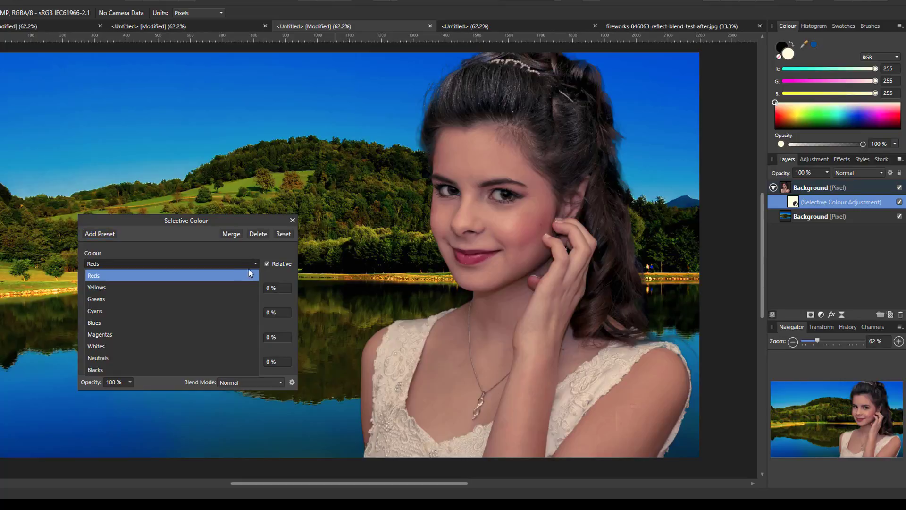
pyautogui.click(127, 358)
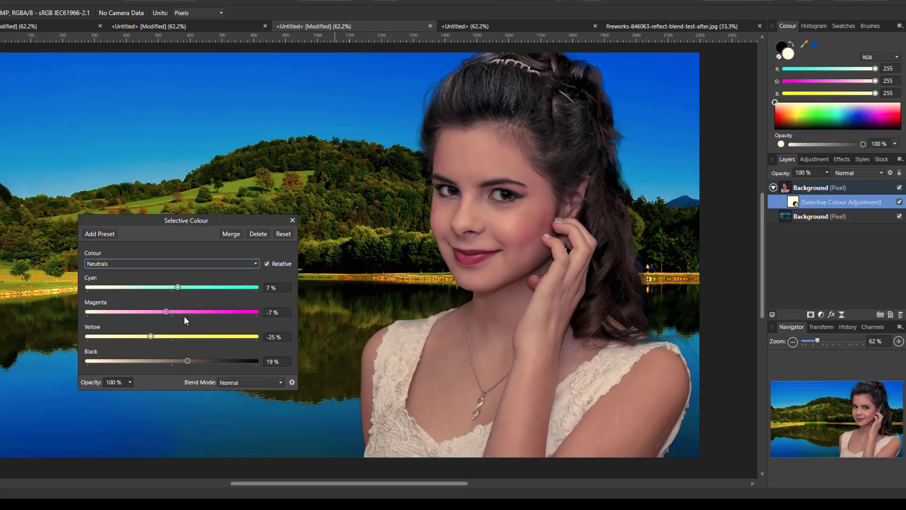
pyautogui.moveTo(147, 336); pyautogui.dragTo(154, 312)
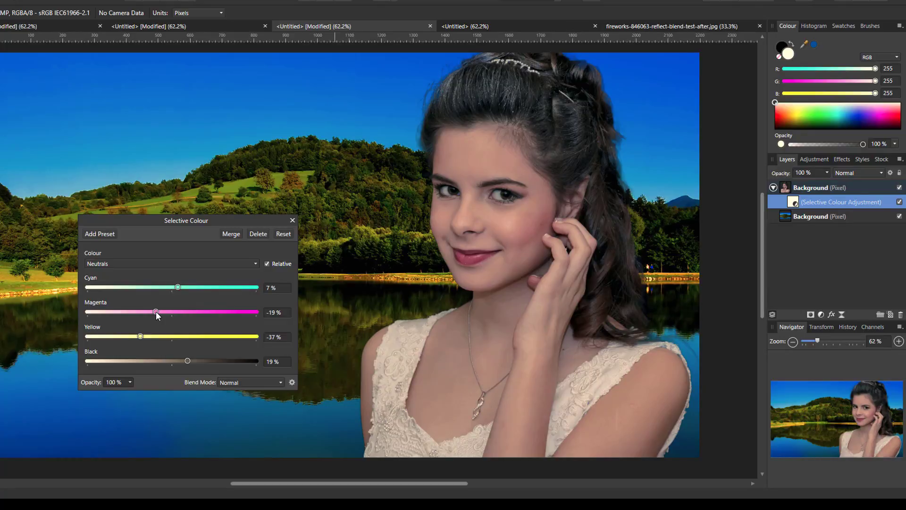
pyautogui.click(292, 221)
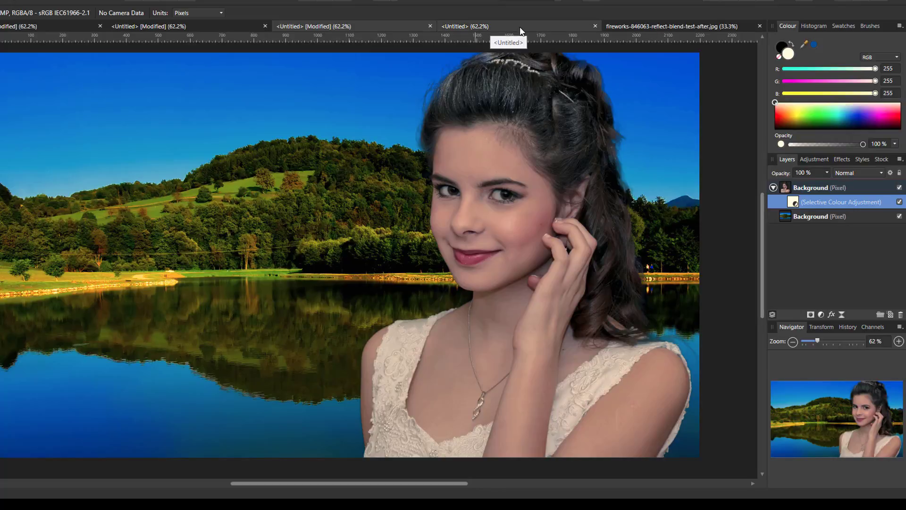
# In the unmodified copy of the composite, add a Threshold adjustment above the landscape layer and hide the woman's layer
pyautogui.press('Delete')
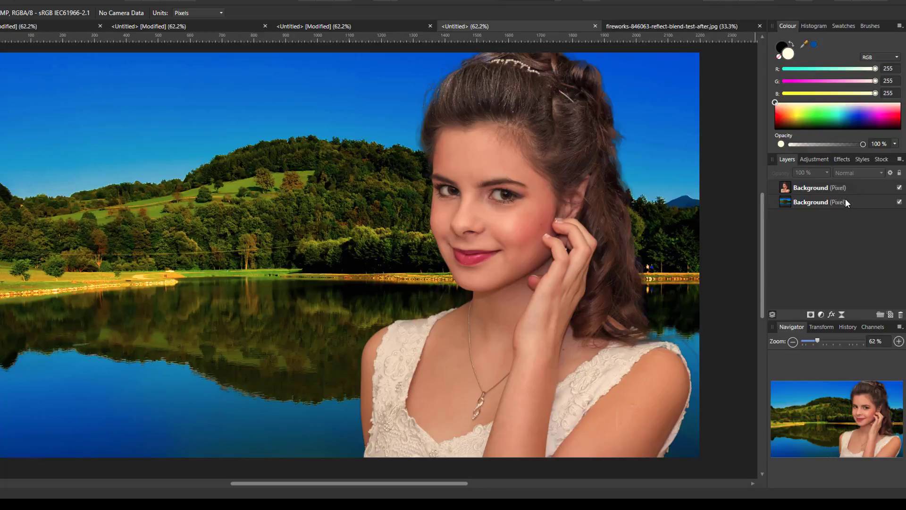
pyautogui.click(828, 202)
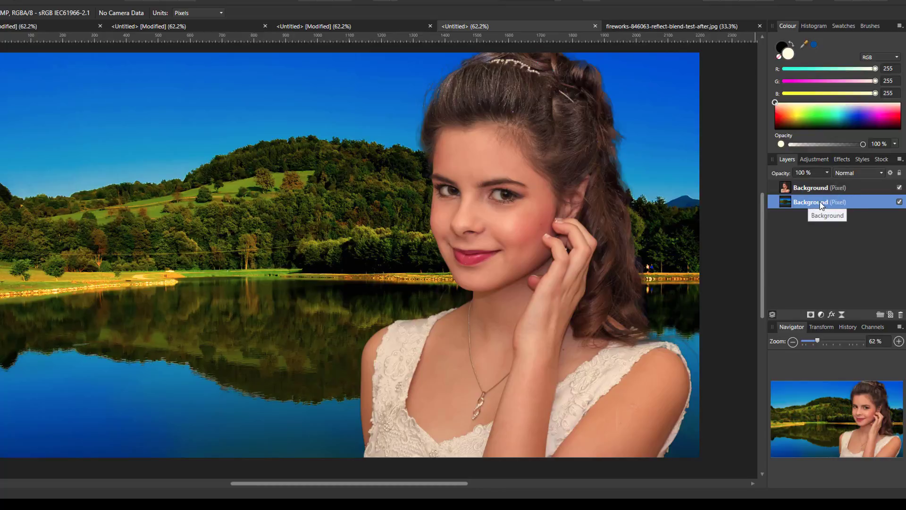
pyautogui.click(821, 314)
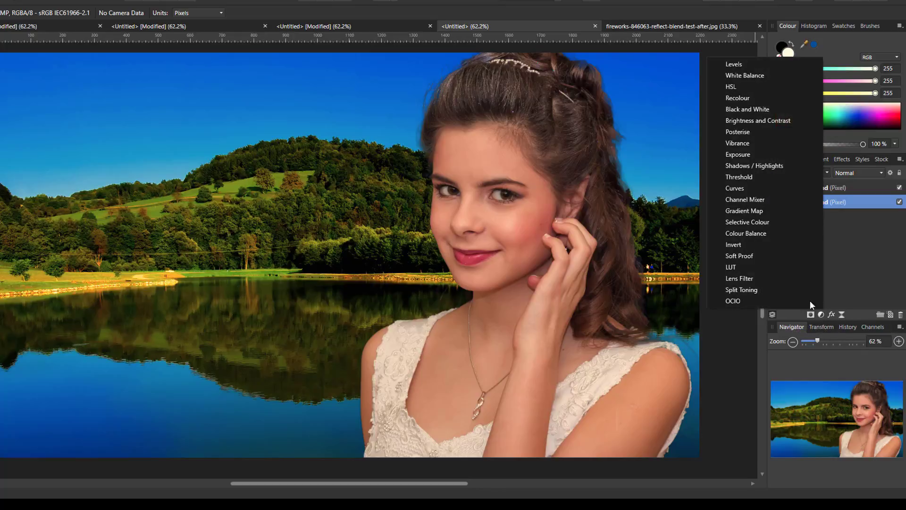
pyautogui.click(739, 177)
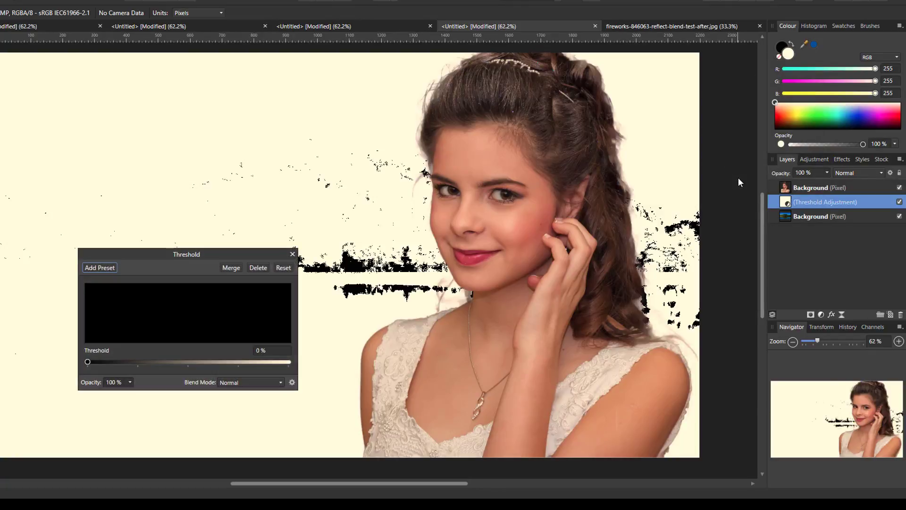
pyautogui.click(899, 188)
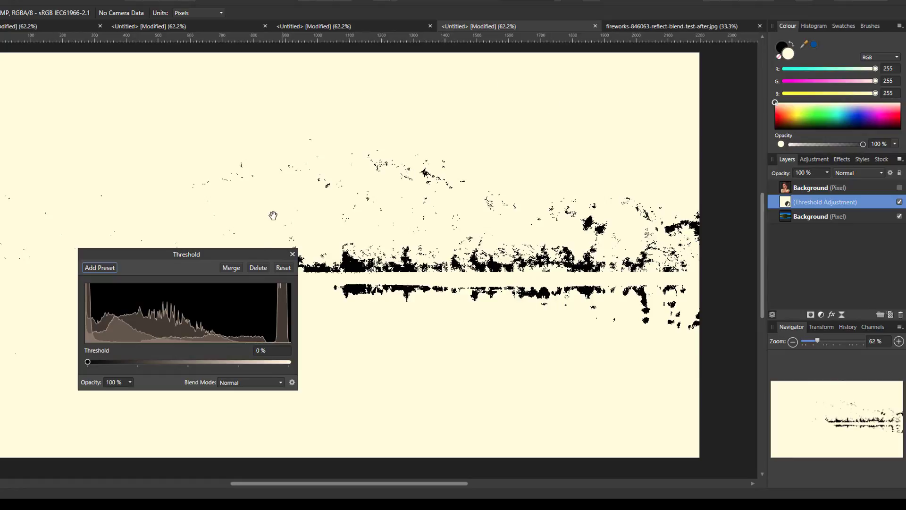
# Set the Threshold to 5% to isolate the landscape's darkest areas, and close its settings
pyautogui.moveTo(211, 253); pyautogui.dragTo(164, 142)
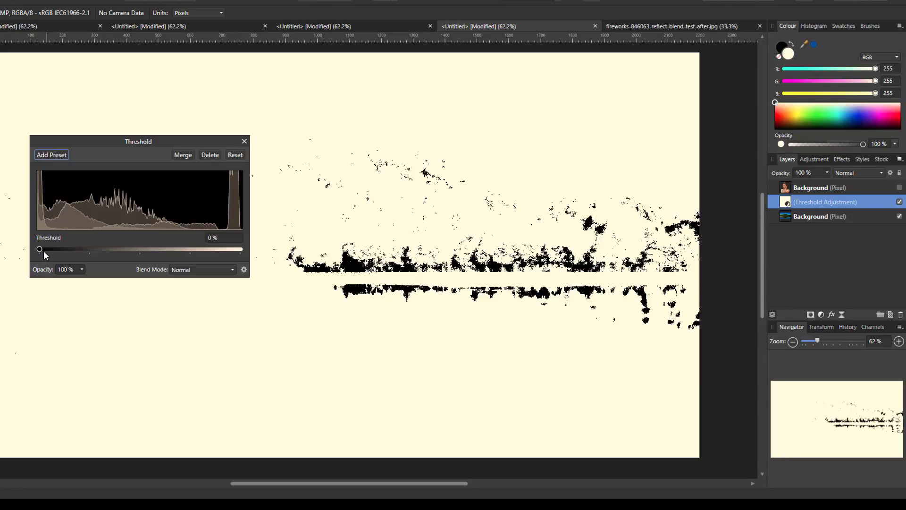
pyautogui.moveTo(40, 250)
pyautogui.mouseDown()
pyautogui.moveTo(225, 251)
pyautogui.moveTo(34, 253)
pyautogui.mouseUp()
pyautogui.moveTo(39, 247); pyautogui.dragTo(46, 249)
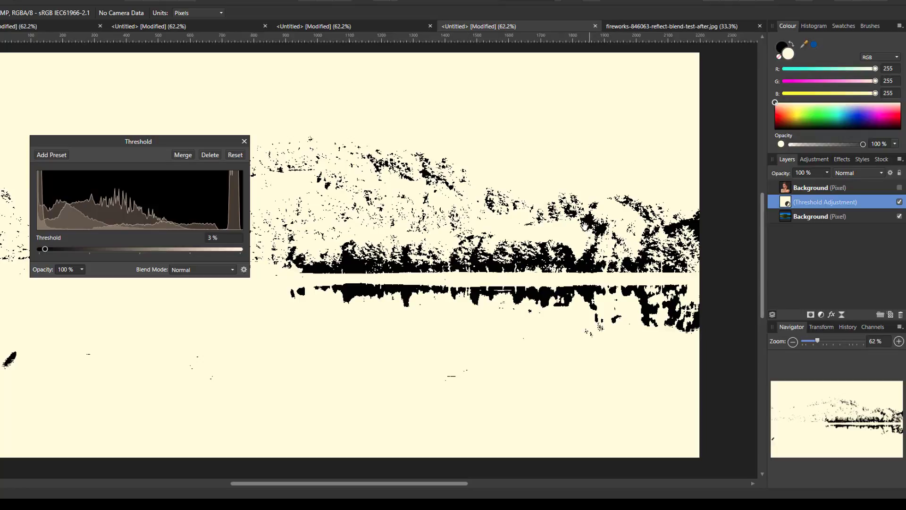
pyautogui.moveTo(45, 249)
pyautogui.mouseDown()
pyautogui.moveTo(27, 254)
pyautogui.moveTo(51, 253)
pyautogui.mouseUp()
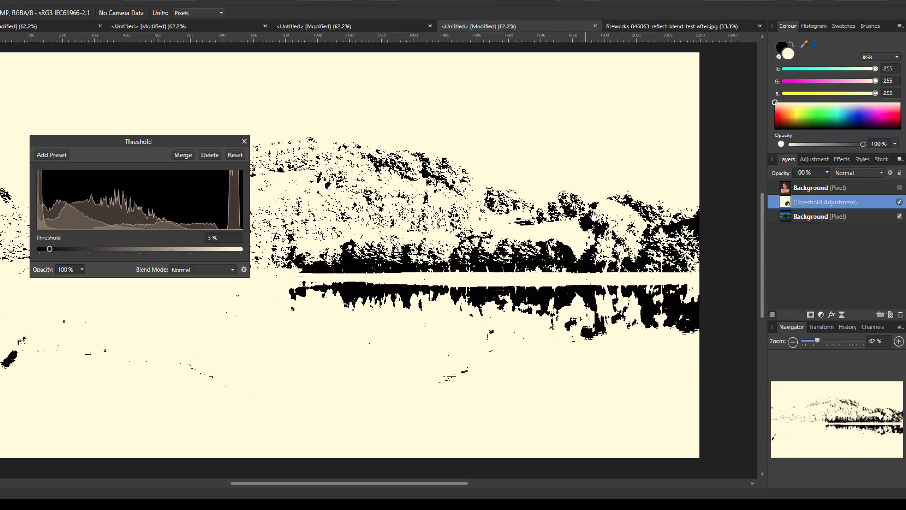
pyautogui.click(244, 141)
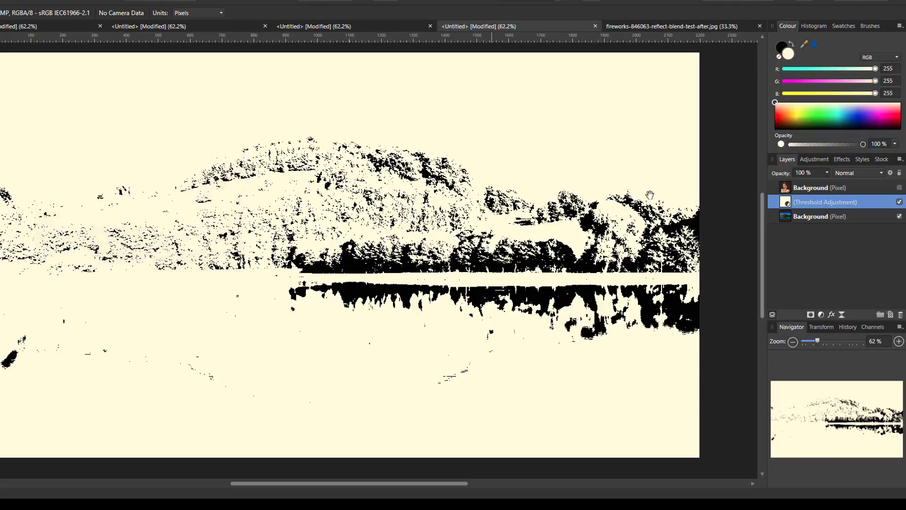
# Hide the Threshold adjustment and sample the dark trees beside the green field as the active colour, RGB 4, 6, 5
pyautogui.click(899, 202)
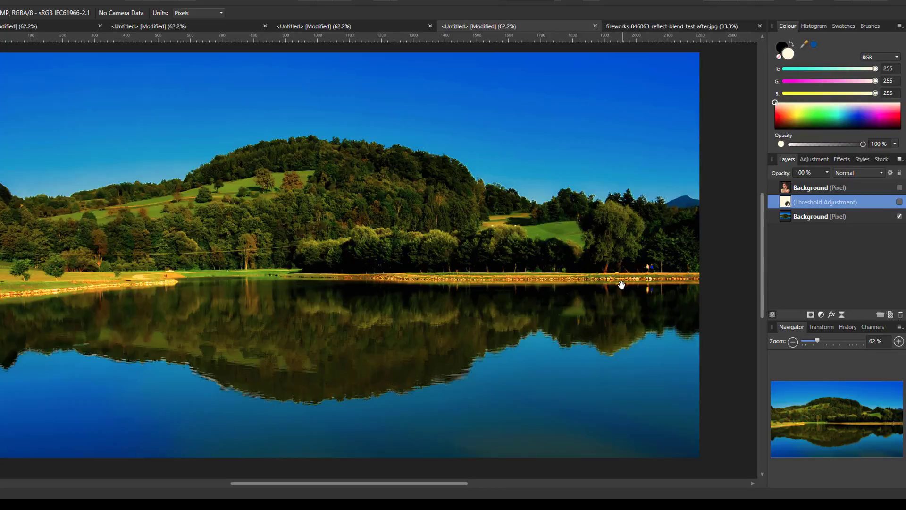
pyautogui.click(899, 202)
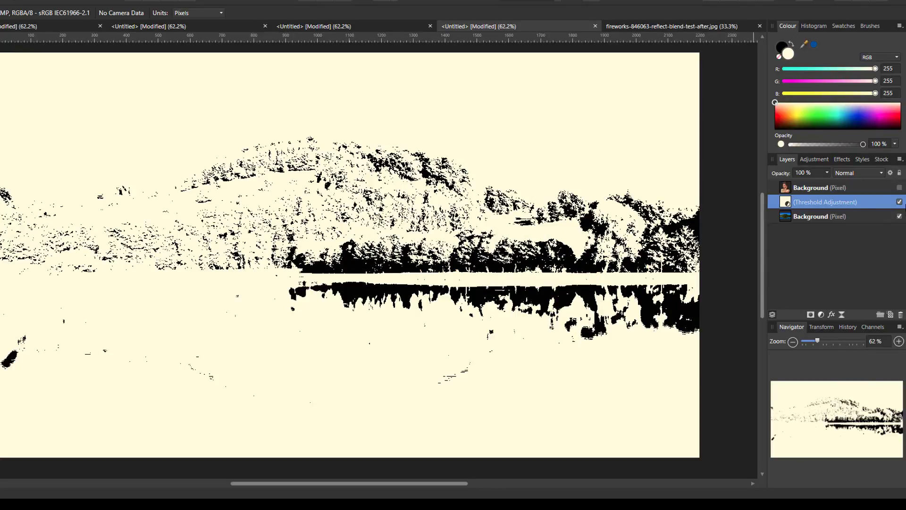
pyautogui.click(899, 201)
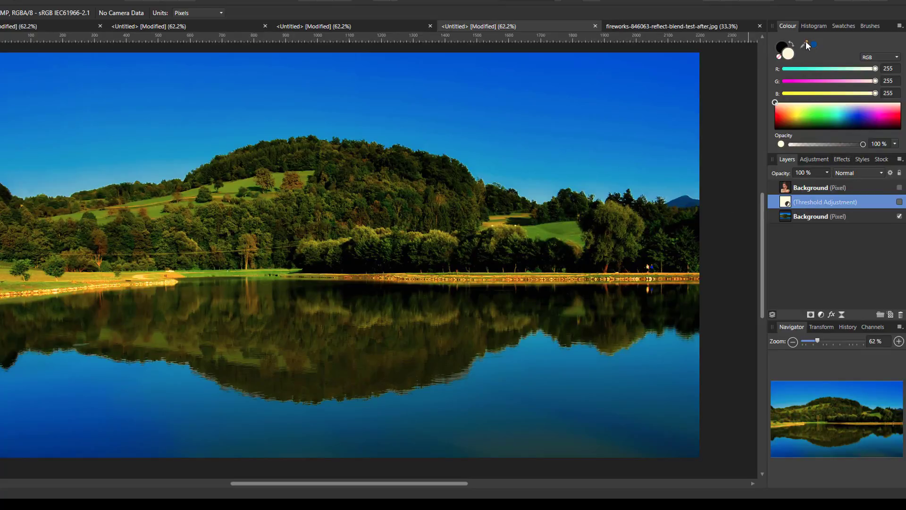
pyautogui.moveTo(806, 41); pyautogui.dragTo(587, 215)
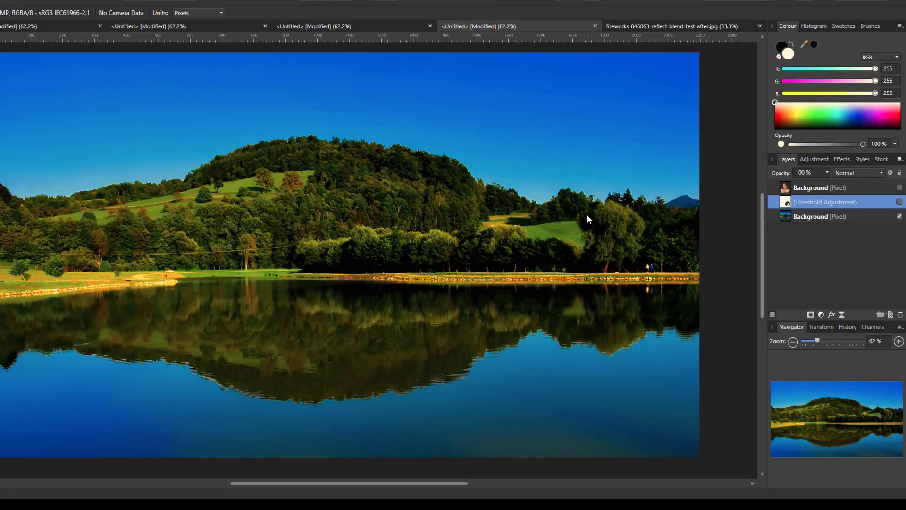
pyautogui.click(814, 43)
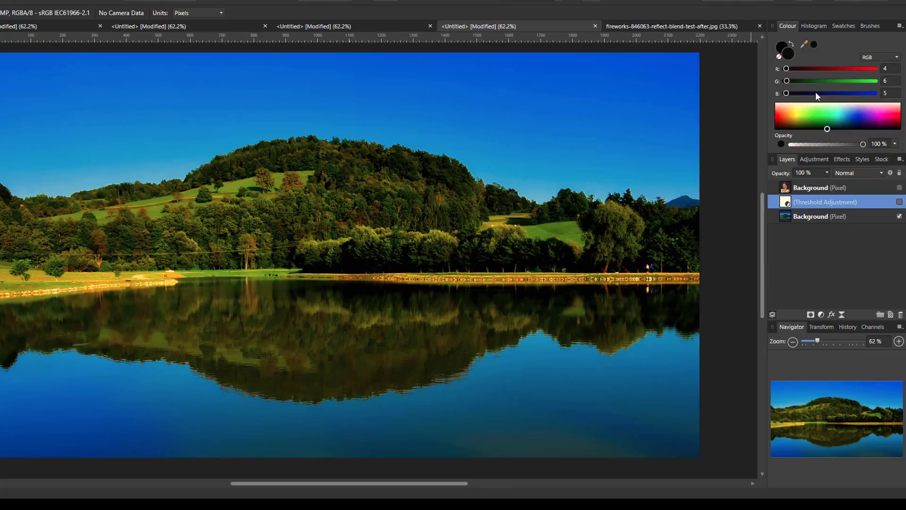
# Show the Threshold adjustment again and set it to 73% to isolate the landscape's brightest areas
pyautogui.click(899, 202)
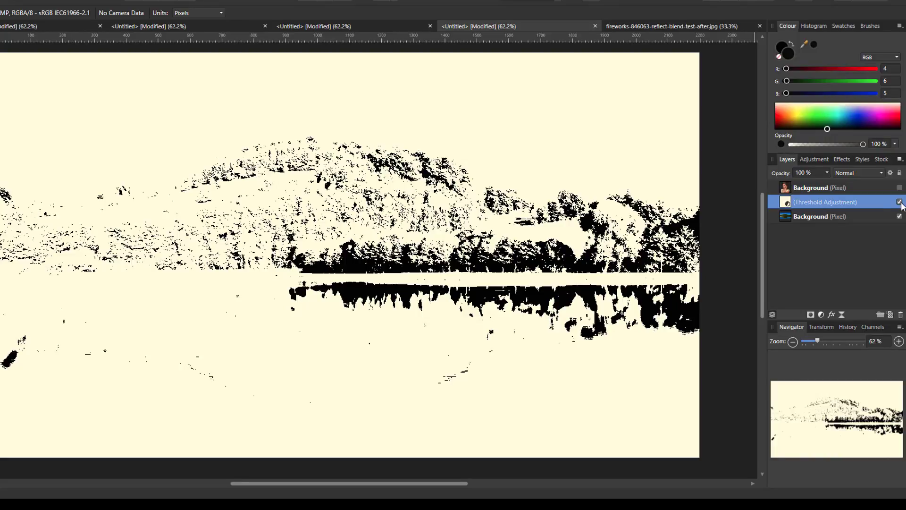
pyautogui.doubleClick(787, 202)
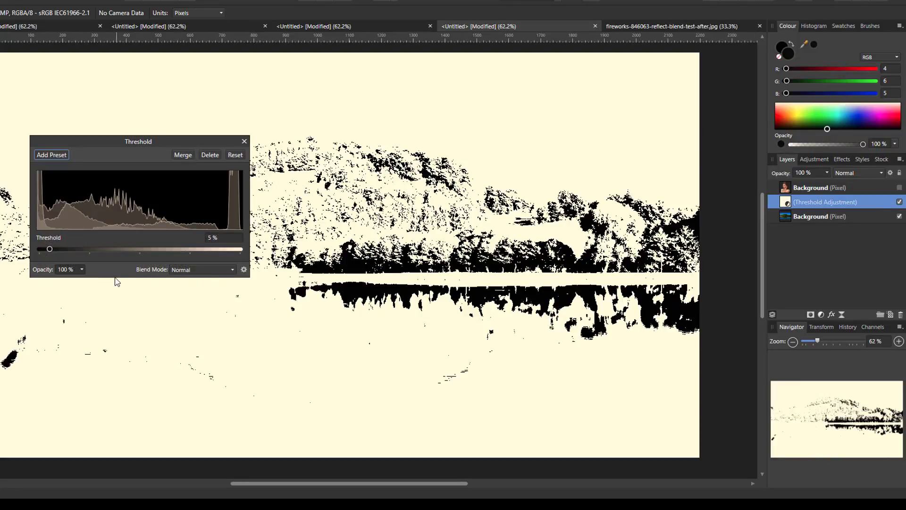
pyautogui.moveTo(50, 251); pyautogui.dragTo(247, 256)
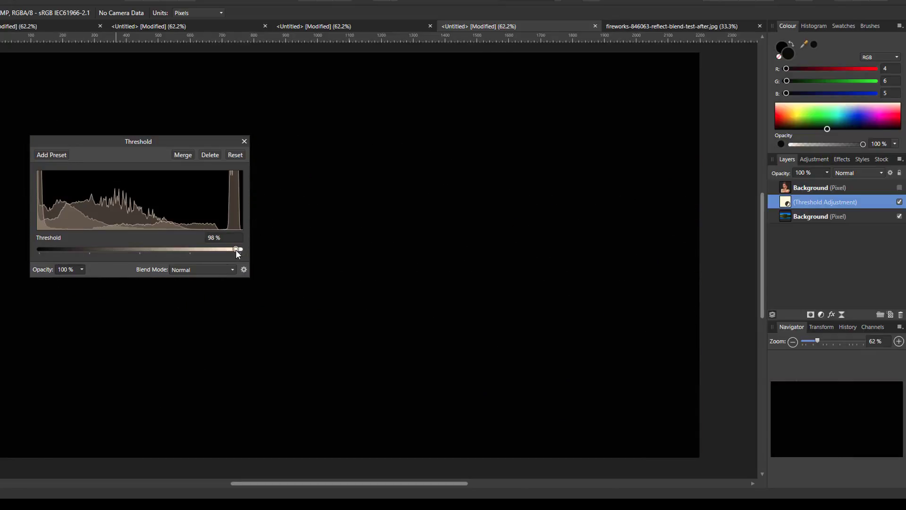
pyautogui.moveTo(236, 251); pyautogui.dragTo(223, 252)
pyautogui.moveTo(172, 142); pyautogui.dragTo(179, 83)
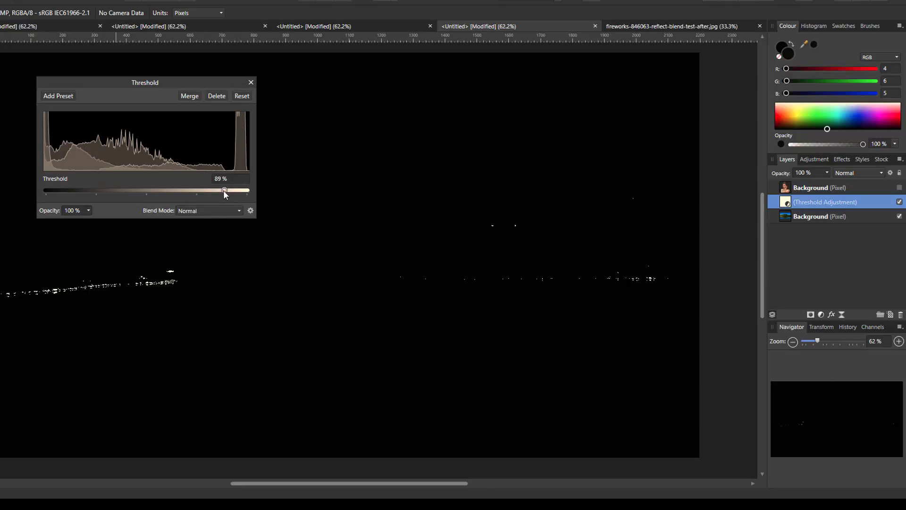
pyautogui.moveTo(224, 192); pyautogui.dragTo(193, 191)
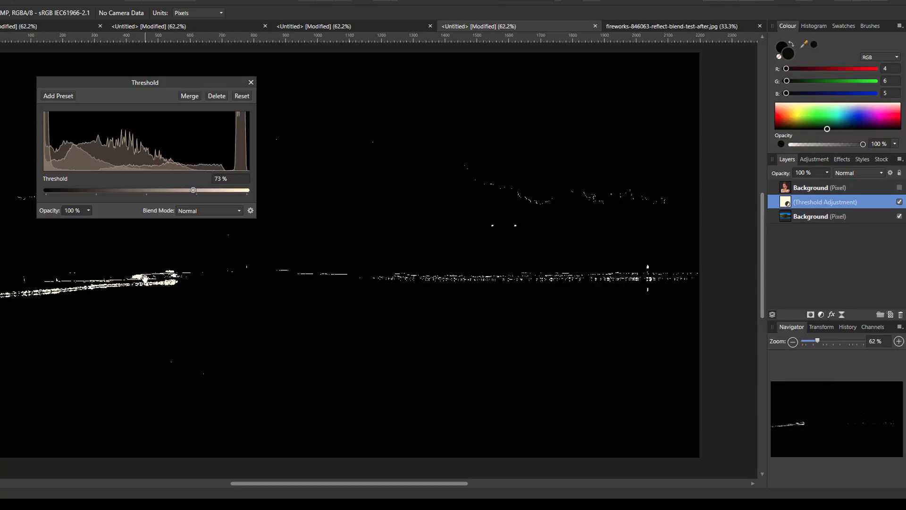
# Hide the Threshold adjustment, close its settings, and sample the bright shoreline as the active colour, RGB 252, 238, 116
pyautogui.click(900, 202)
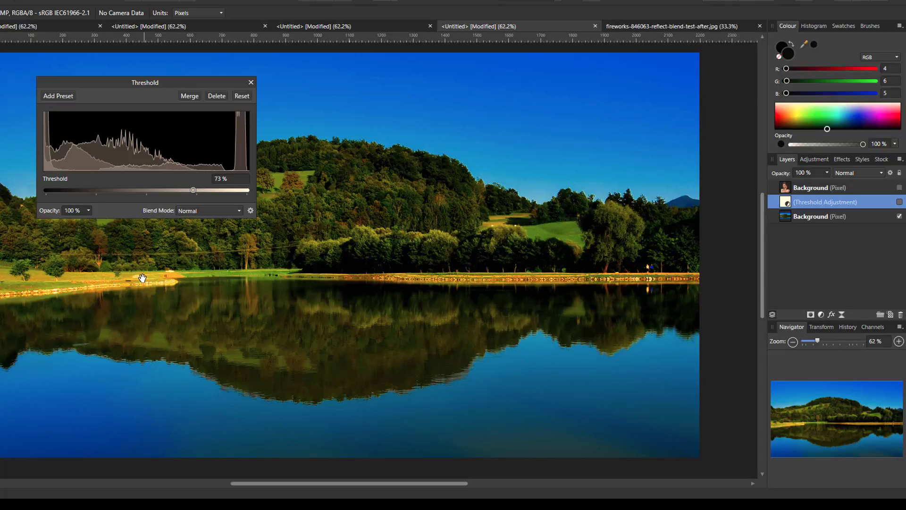
pyautogui.click(250, 82)
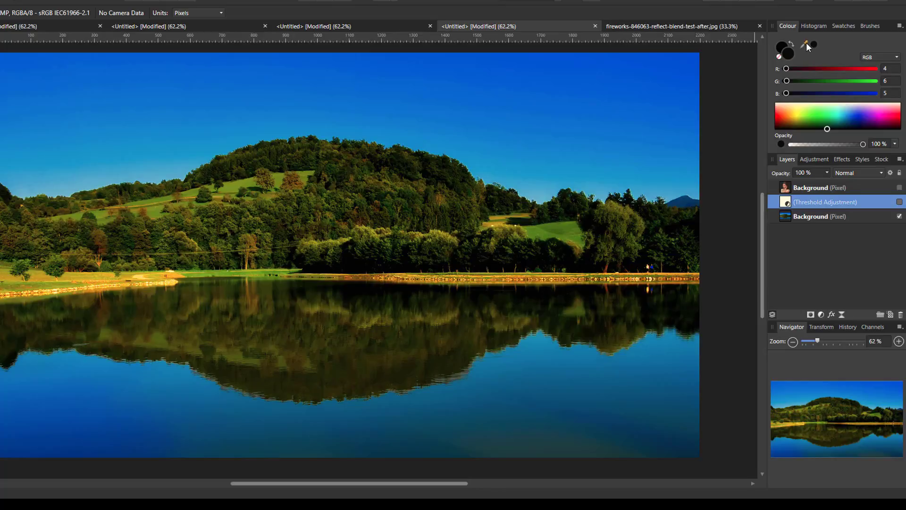
pyautogui.moveTo(805, 41); pyautogui.dragTo(143, 276)
pyautogui.click(813, 44)
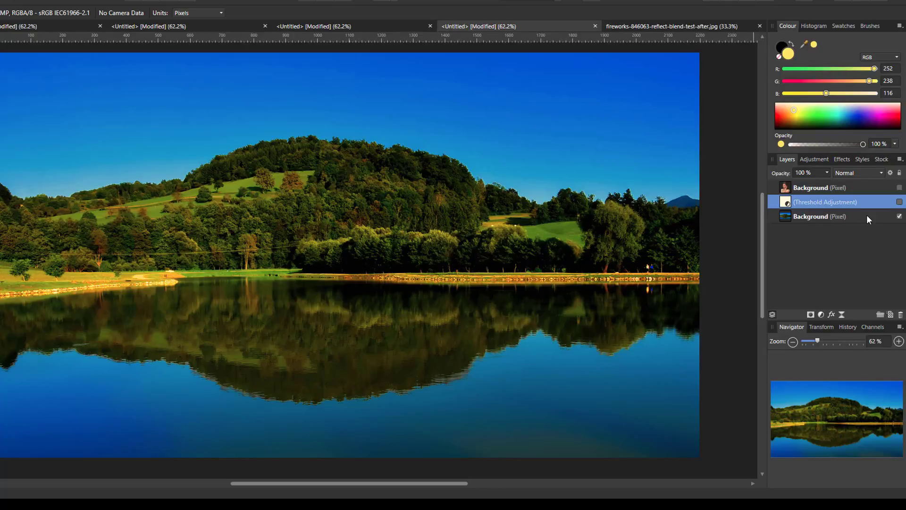
# Add a mid-grey fill layer directly above the landscape layer
pyautogui.click(844, 217)
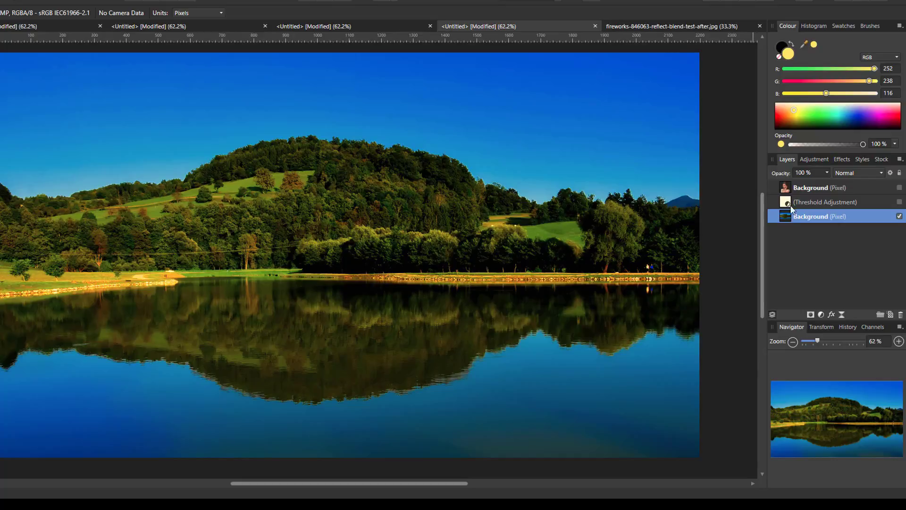
pyautogui.click(848, 25)
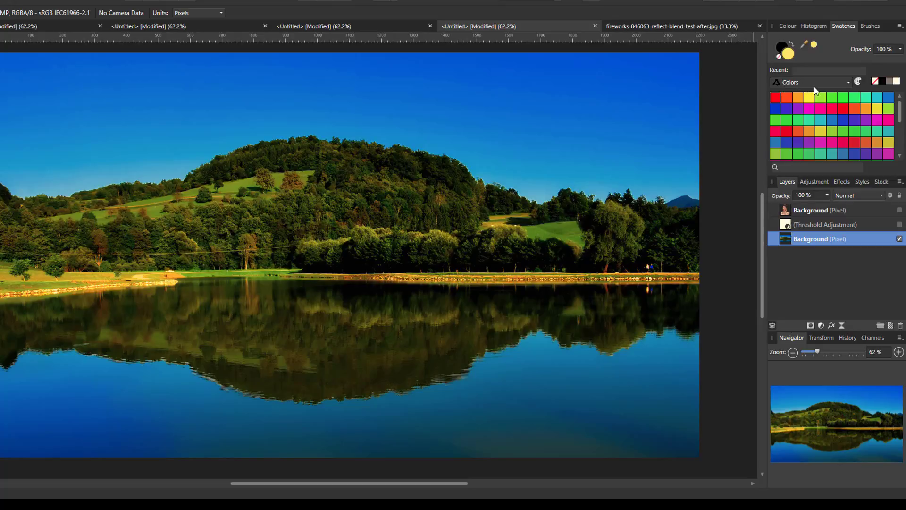
pyautogui.click(890, 82)
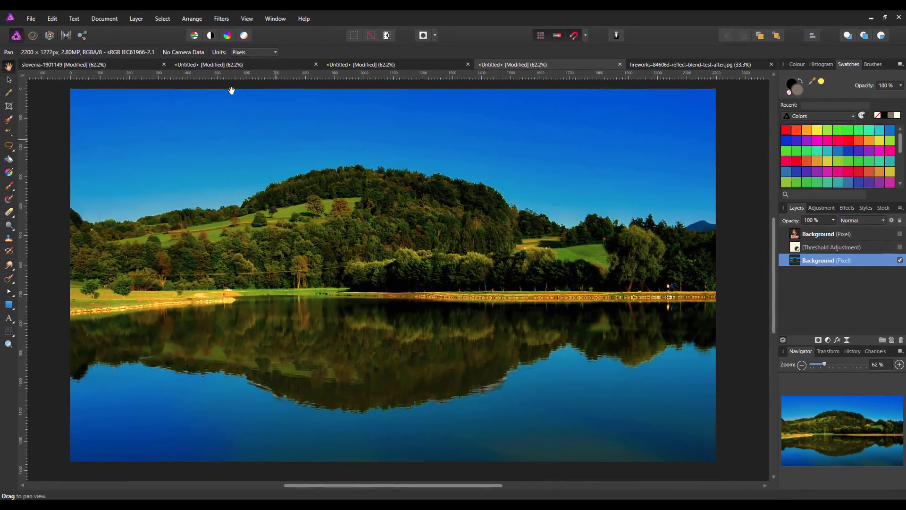
pyautogui.click(136, 18)
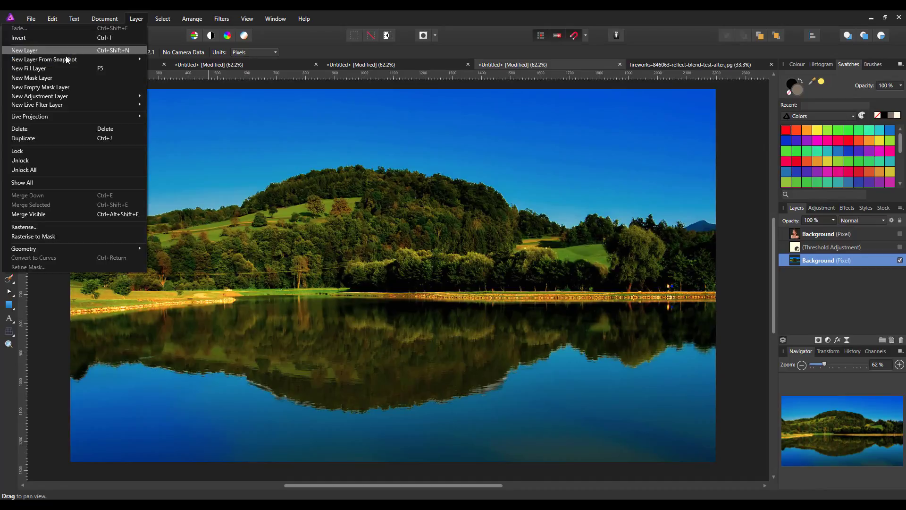
pyautogui.click(45, 70)
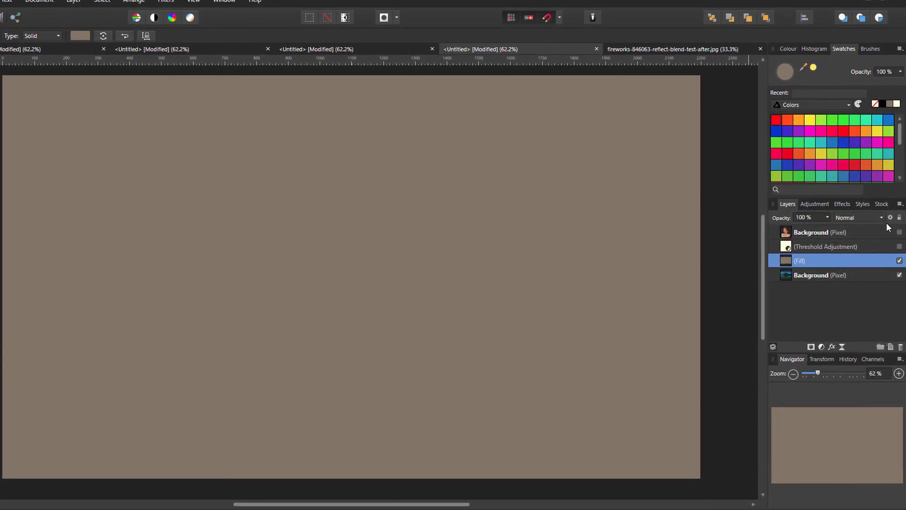
# Set the grey fill layer's blend mode to Difference
pyautogui.click(882, 218)
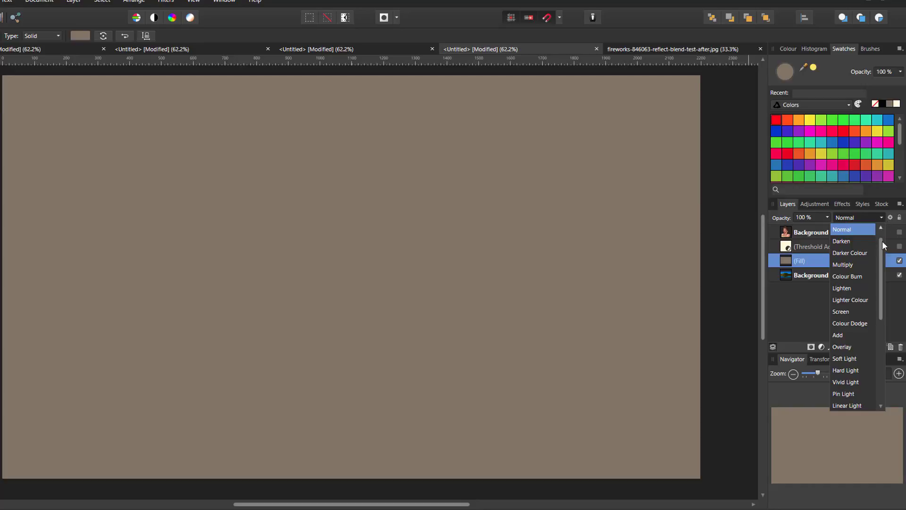
pyautogui.moveTo(881, 261); pyautogui.dragTo(886, 332)
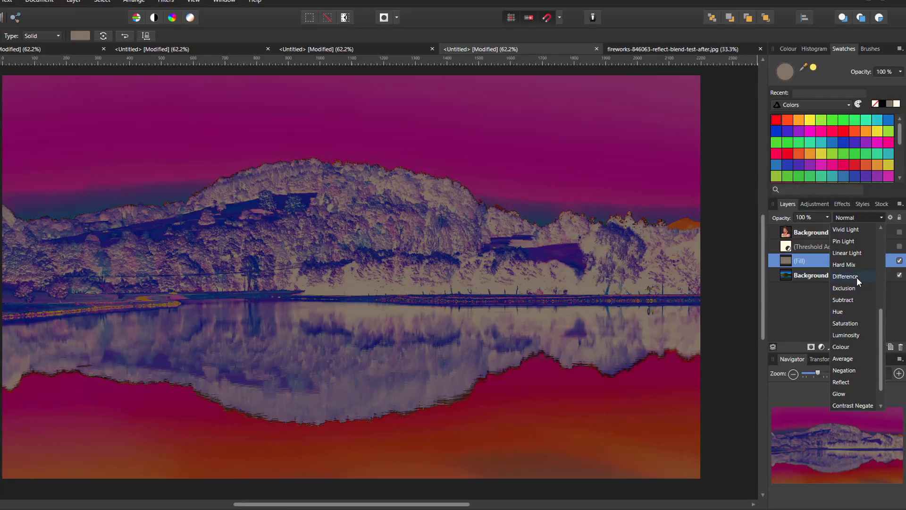
pyautogui.click(856, 277)
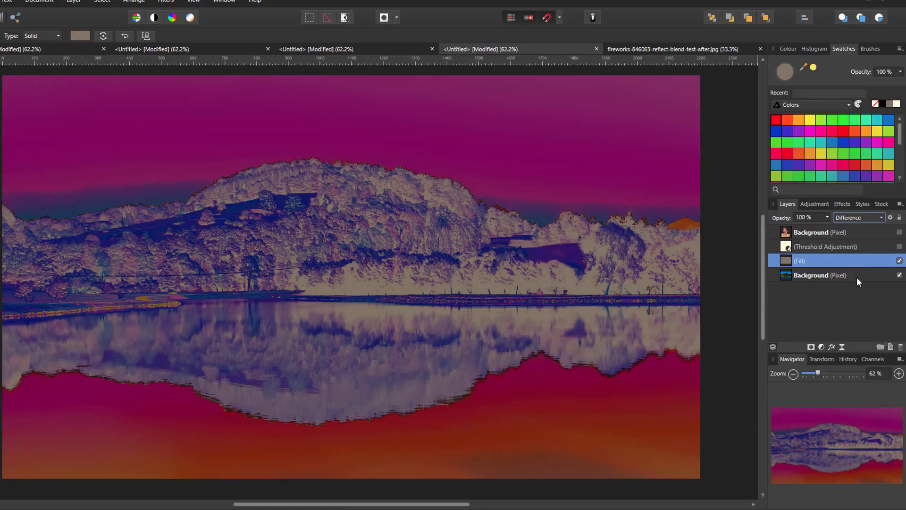
# Show the Threshold adjustment above the grey fill and set it to 29%
pyautogui.click(899, 247)
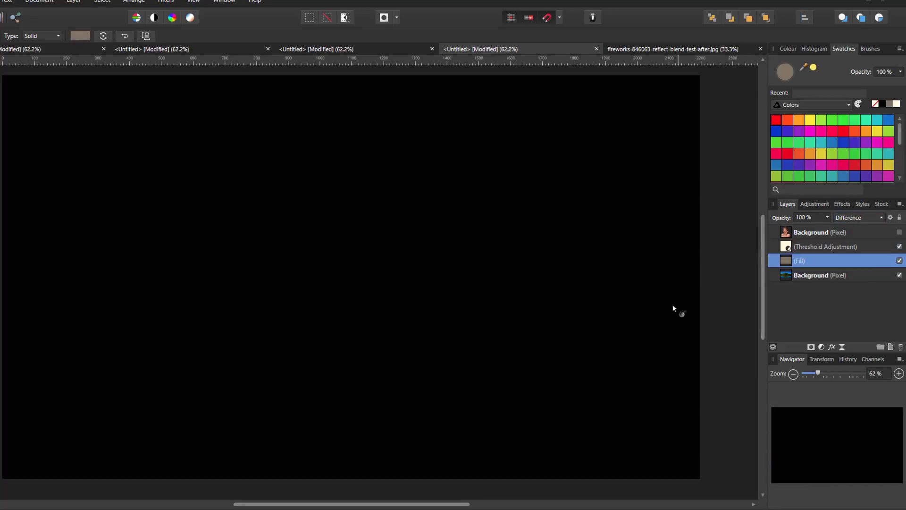
pyautogui.doubleClick(788, 247)
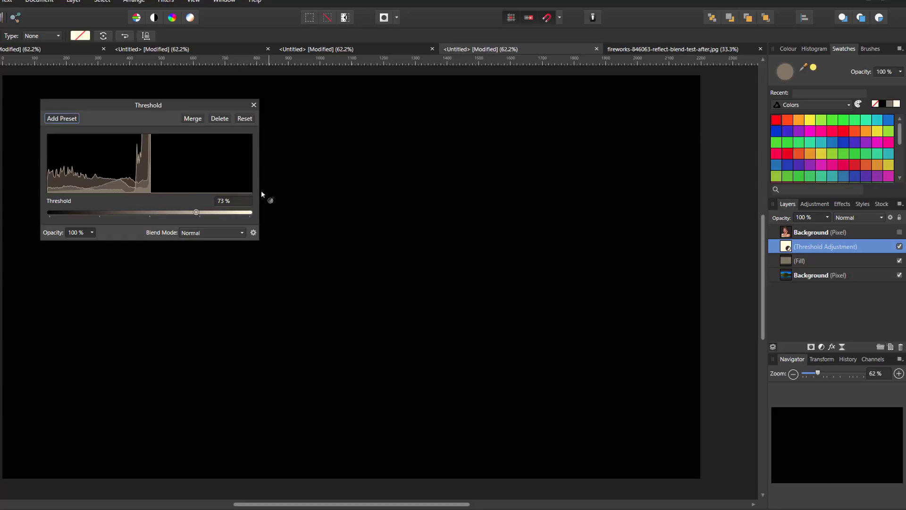
pyautogui.moveTo(196, 212); pyautogui.dragTo(107, 213)
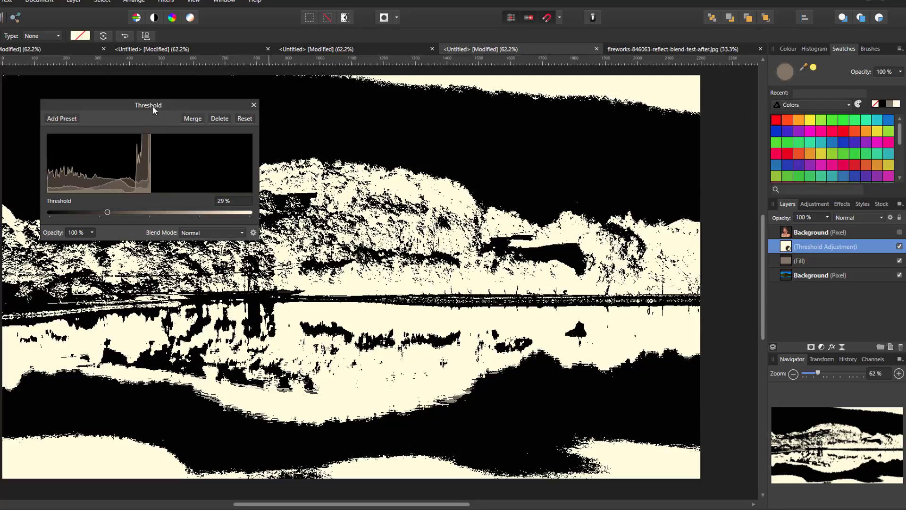
pyautogui.moveTo(173, 104); pyautogui.dragTo(586, 105)
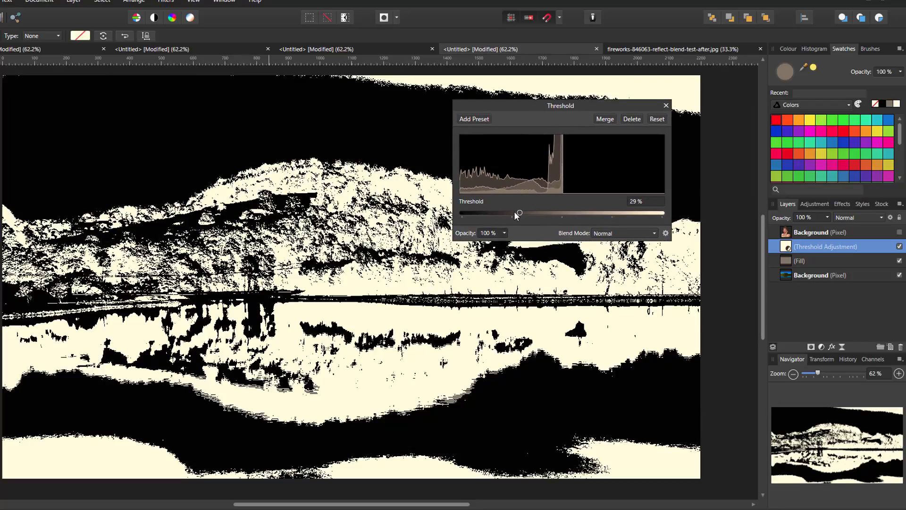
pyautogui.moveTo(520, 213); pyautogui.dragTo(521, 215)
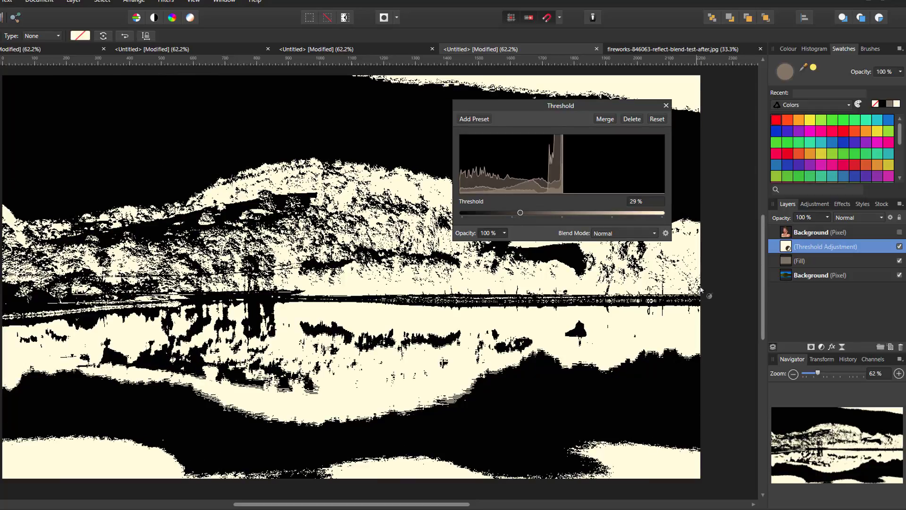
# Compare the plain landscape with the grey Difference fill and the Threshold result to locate the midtones
pyautogui.click(899, 246)
pyautogui.click(900, 260)
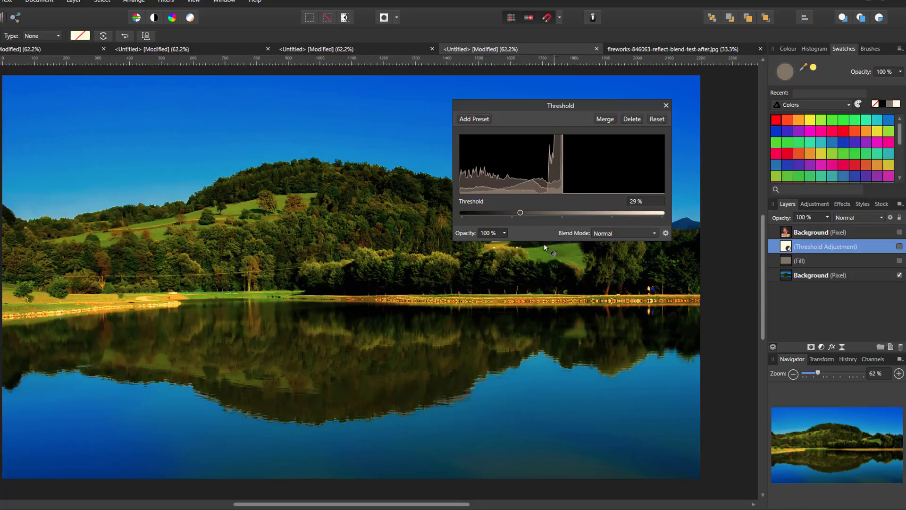
pyautogui.click(899, 261)
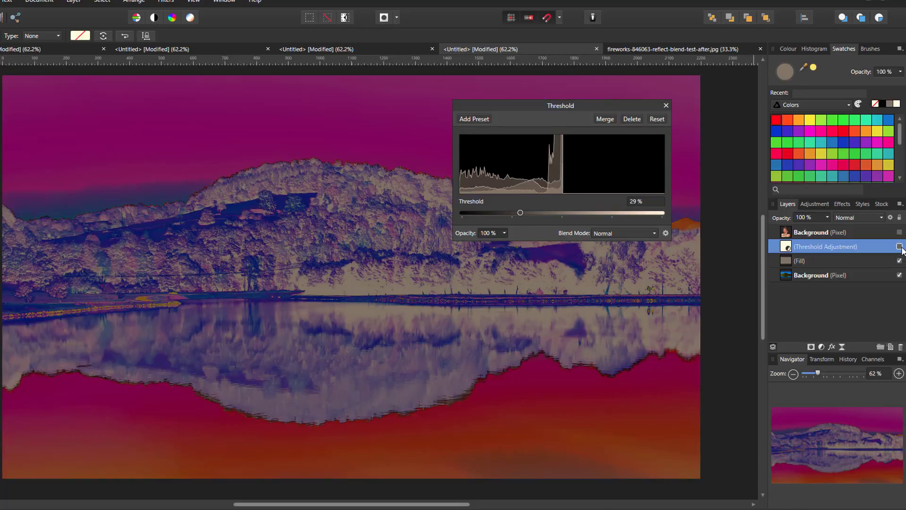
pyautogui.click(899, 247)
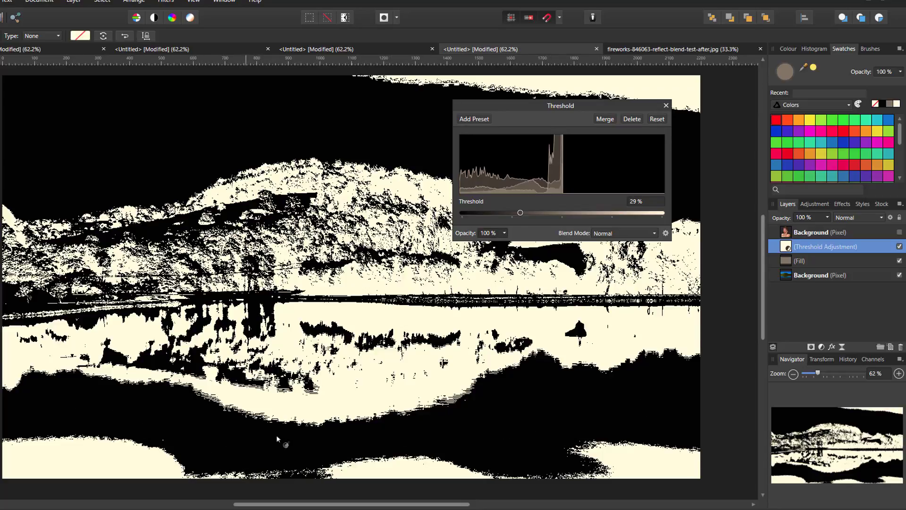
# Hide the Threshold adjustment and grey fill, and sample the blue lake water as the active colour, RGB 0, 93, 173
pyautogui.click(665, 106)
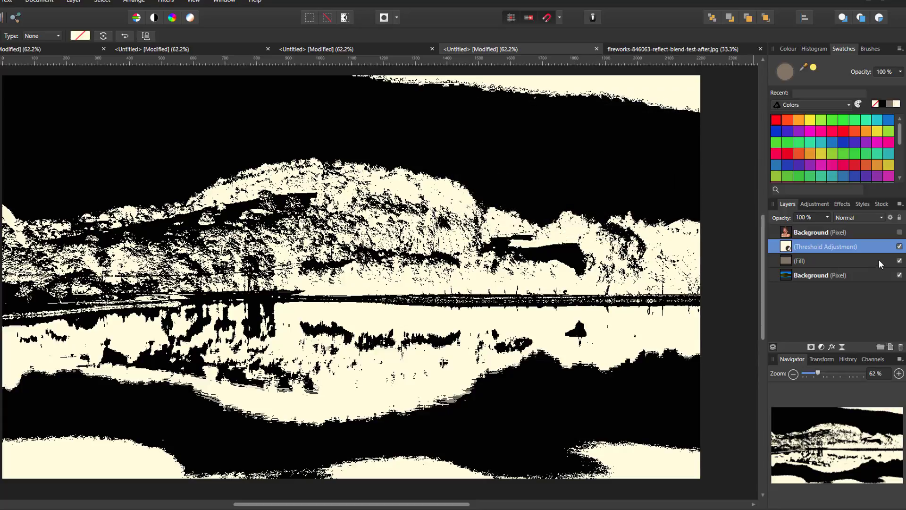
pyautogui.click(900, 247)
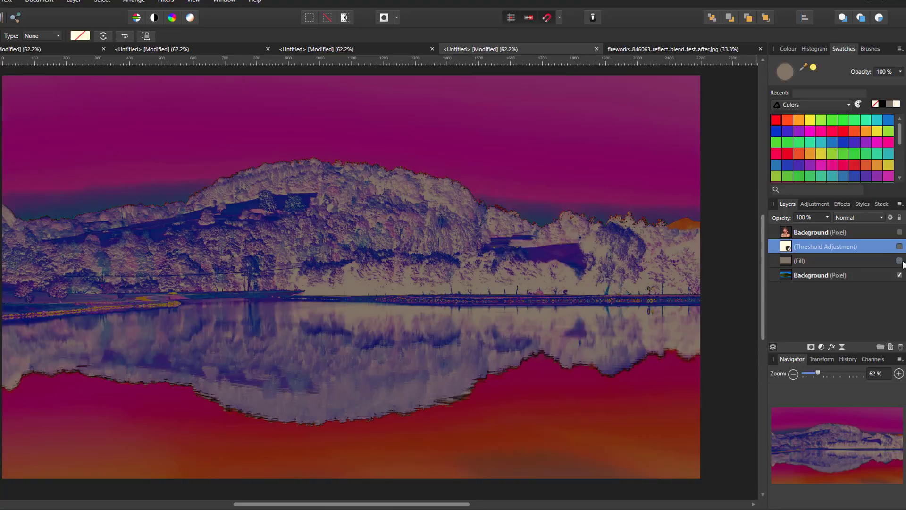
pyautogui.click(900, 261)
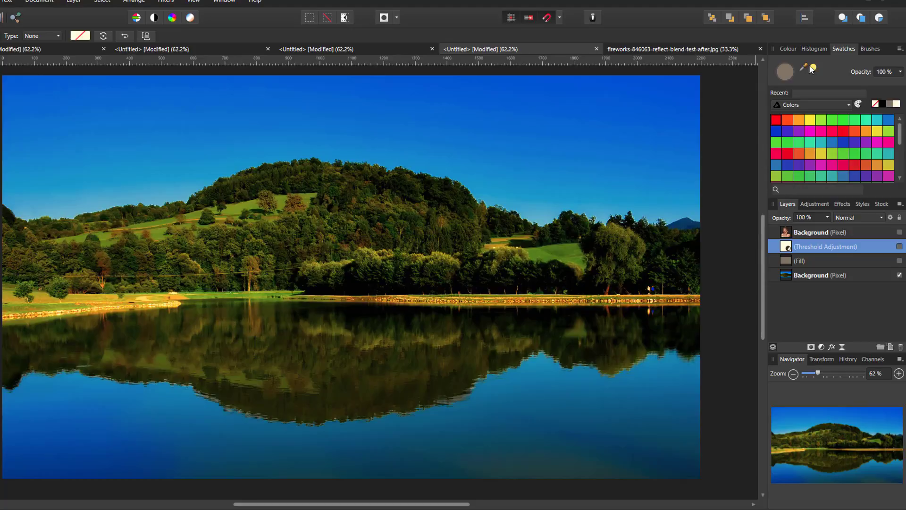
pyautogui.moveTo(804, 65); pyautogui.dragTo(188, 435)
pyautogui.click(796, 50)
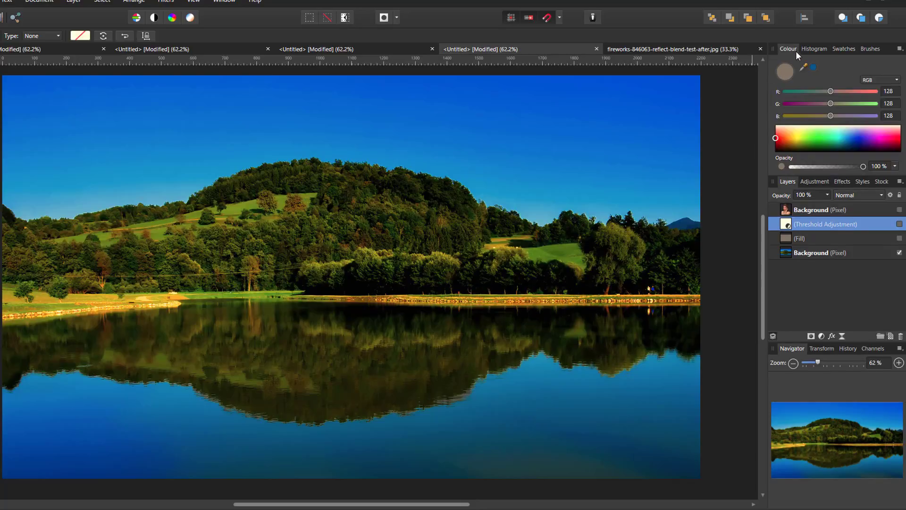
pyautogui.click(814, 67)
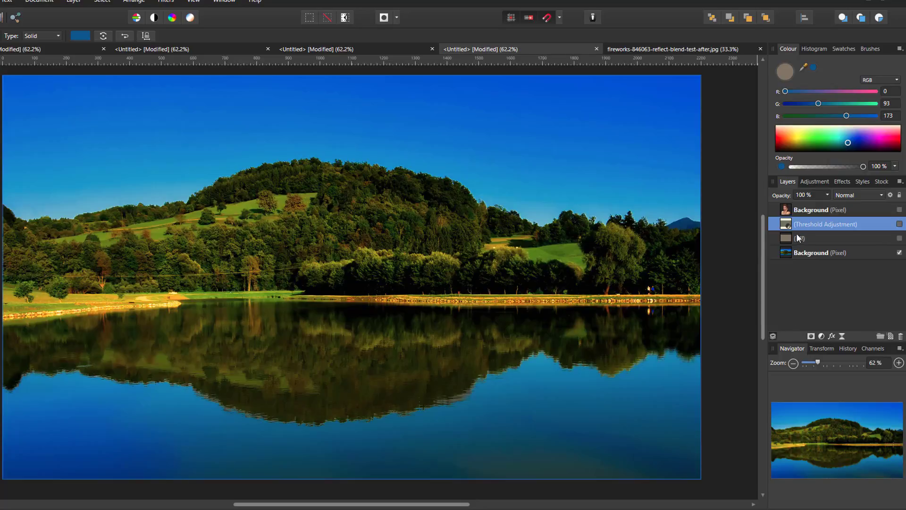
# Show the woman's layer and add a Gradient Map adjustment nested inside it so it affects only her
pyautogui.click(868, 210)
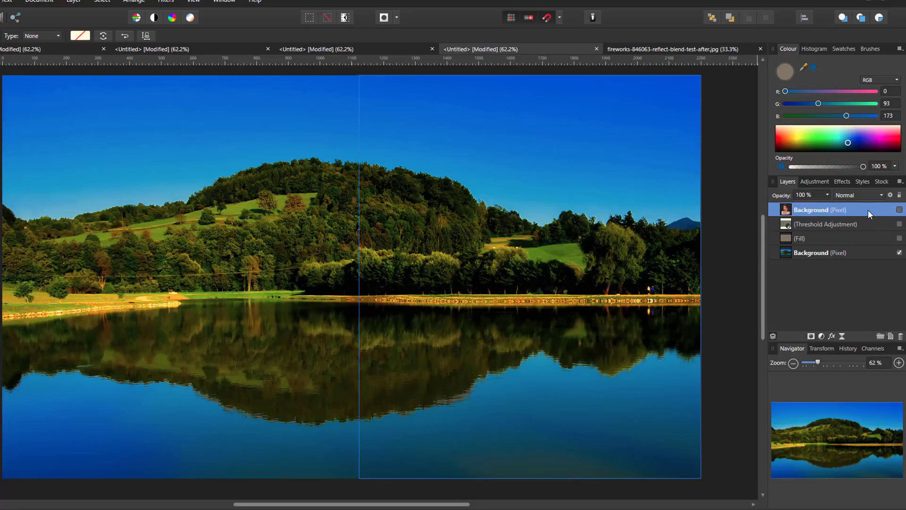
pyautogui.click(899, 210)
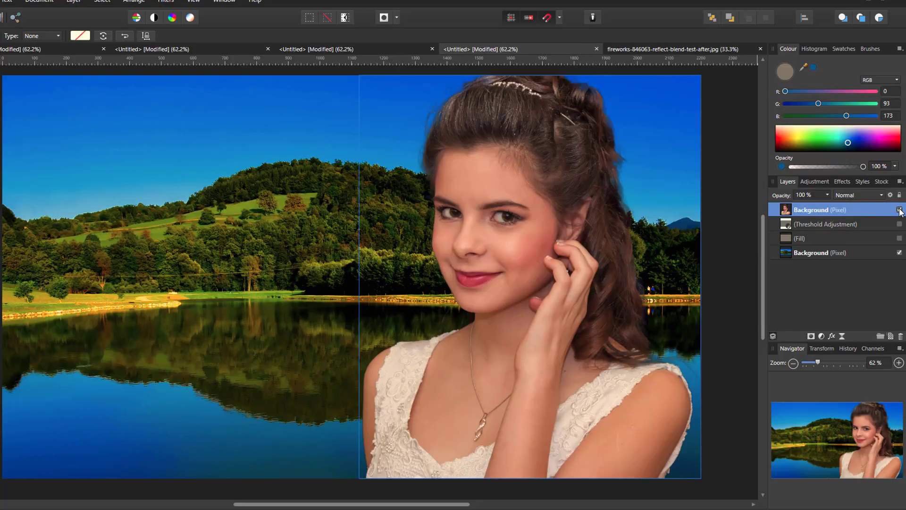
pyautogui.click(822, 335)
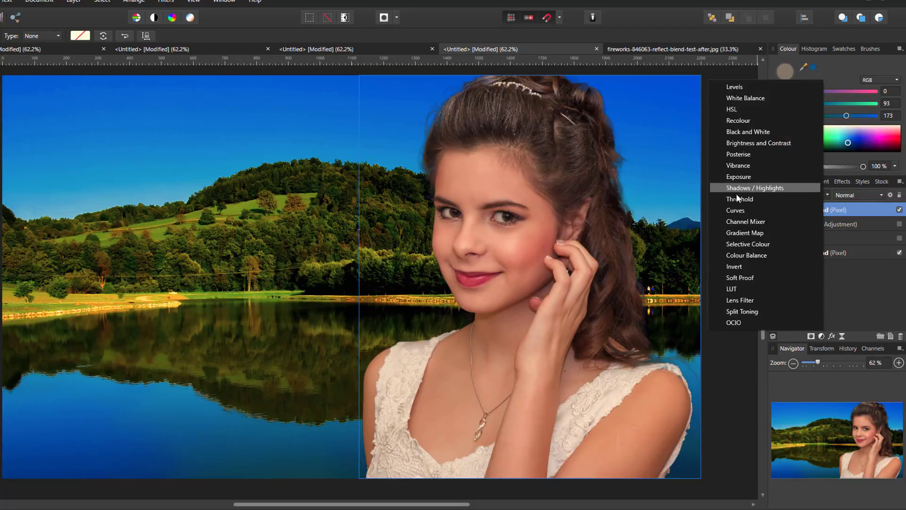
pyautogui.click(743, 232)
pyautogui.moveTo(598, 126); pyautogui.dragTo(319, 144)
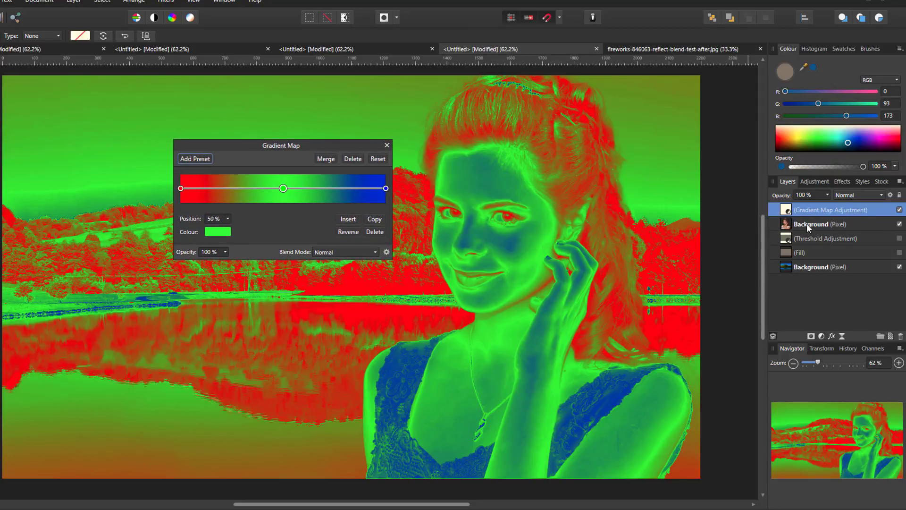
pyautogui.moveTo(800, 228); pyautogui.dragTo(812, 225)
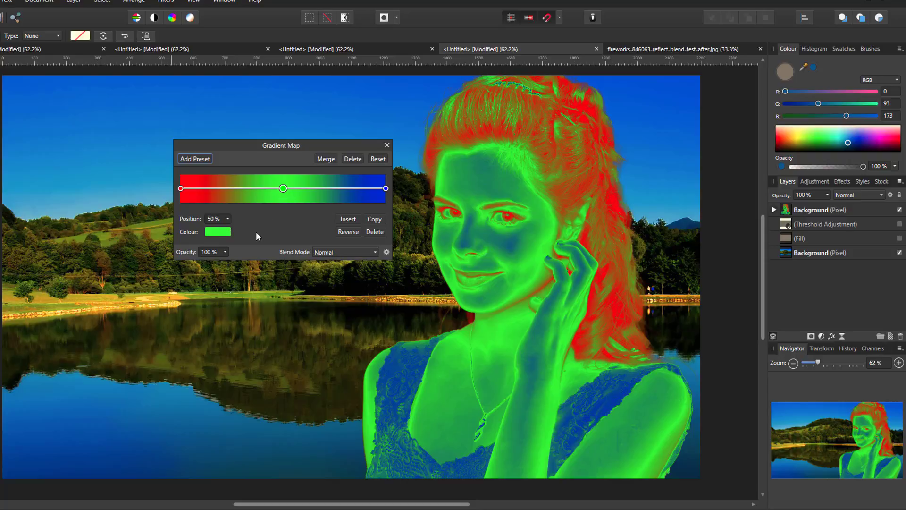
# Set the gradient map's middle stop to the sampled midtone, RGB 0, 93, 173
pyautogui.click(222, 234)
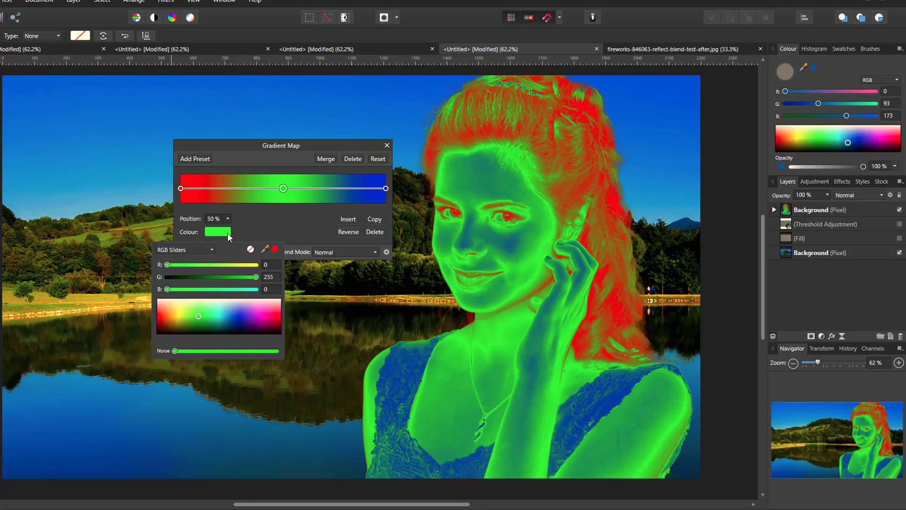
pyautogui.click(270, 277)
pyautogui.write('93')
pyautogui.click(272, 290)
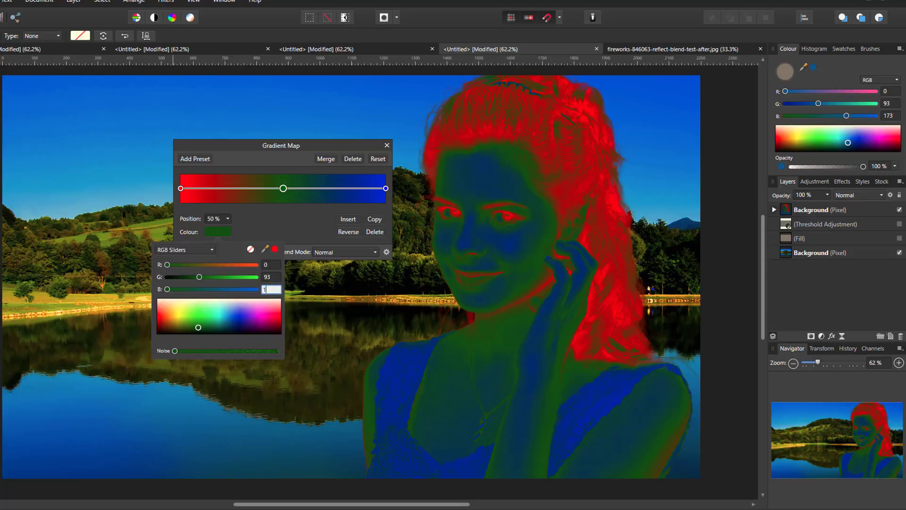
pyautogui.click(286, 267)
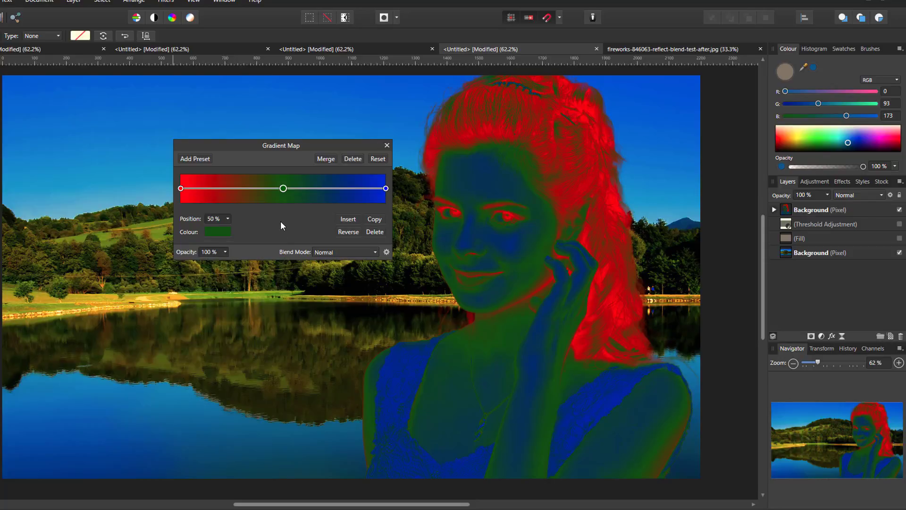
# Set the gradient map's highlight stop at 100% to the sampled bright colour, RGB 252, 238, 116
pyautogui.click(385, 189)
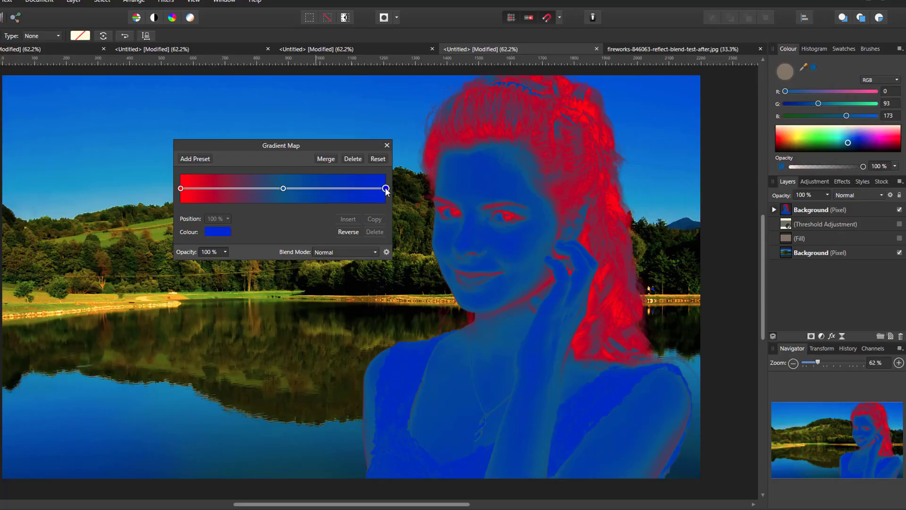
pyautogui.click(218, 232)
pyautogui.click(270, 267)
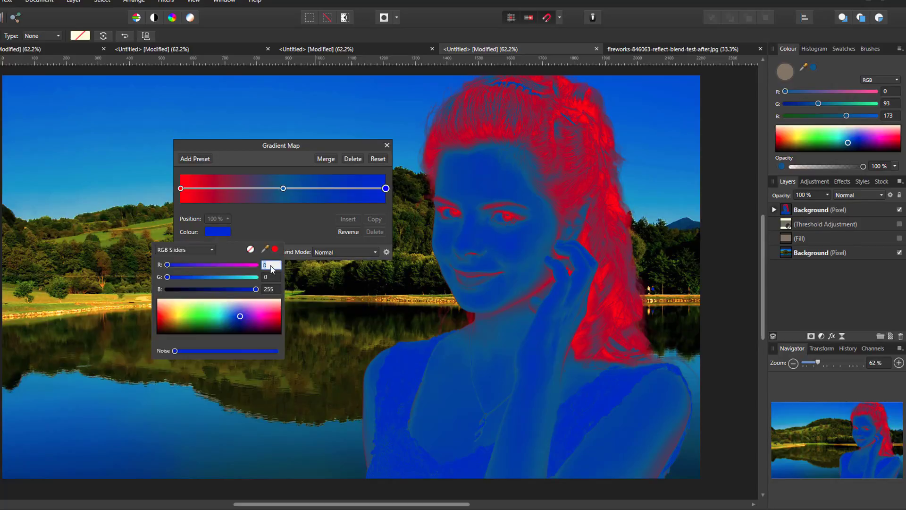
pyautogui.write('252')
pyautogui.click(269, 278)
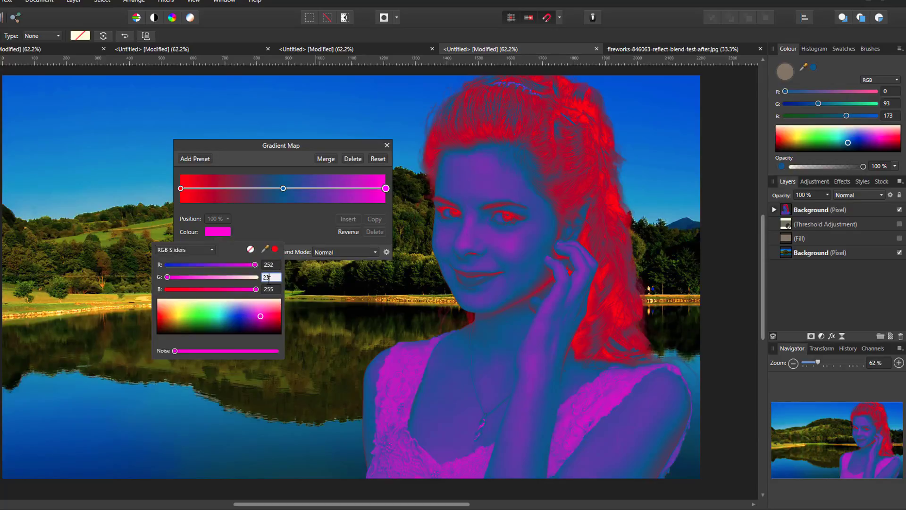
pyautogui.write('238')
pyautogui.click(269, 289)
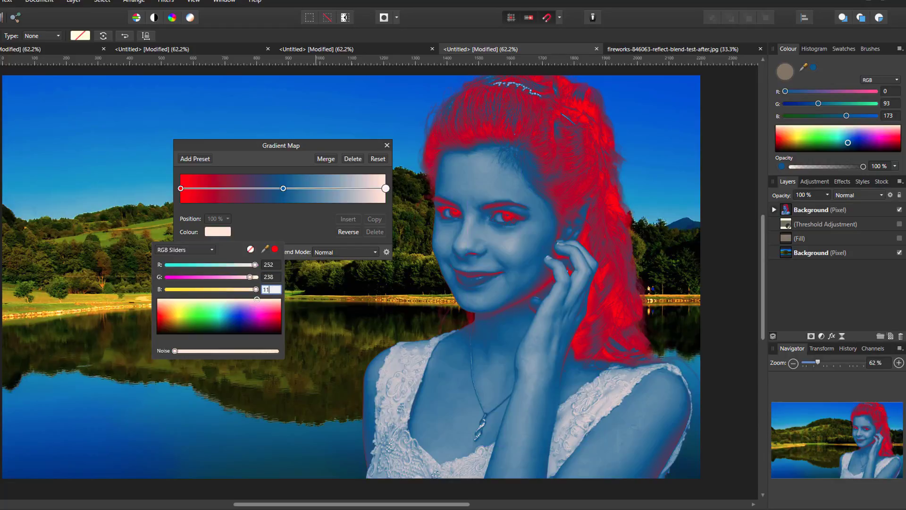
pyautogui.click(273, 217)
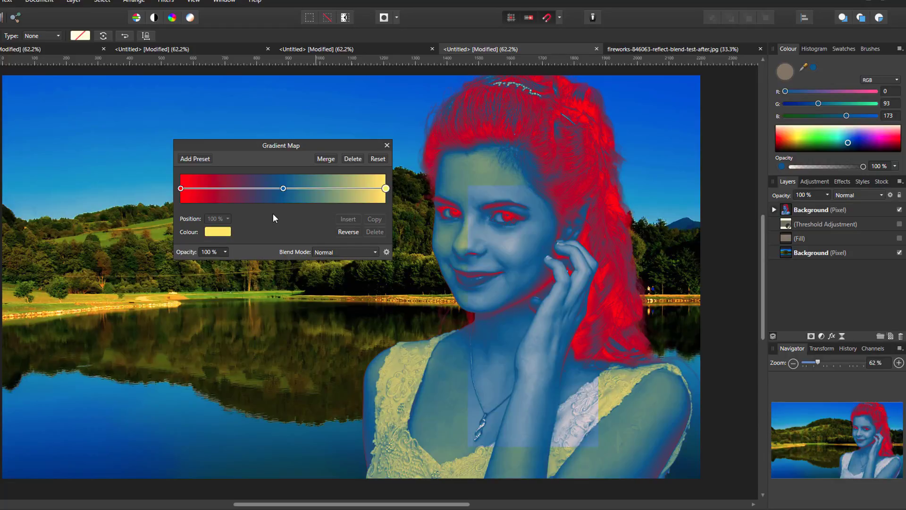
# Set the gradient map's shadow stop at 0% to RGB 4, 6, 5 and close the adjustment's settings
pyautogui.click(180, 188)
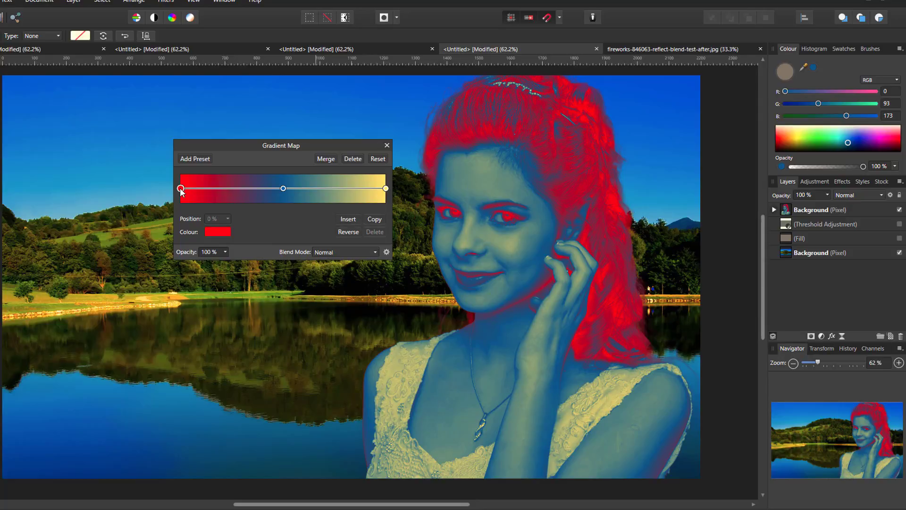
pyautogui.click(224, 233)
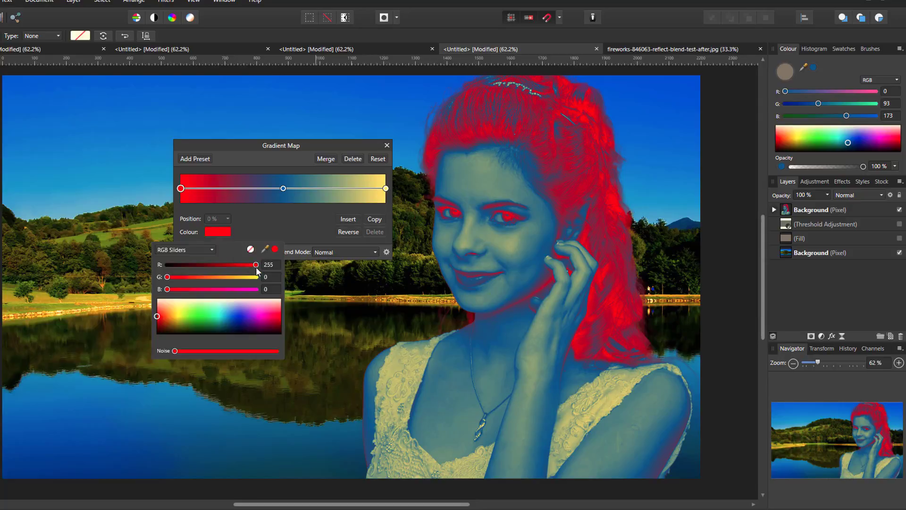
pyautogui.click(273, 265)
pyautogui.write('4')
pyautogui.click(269, 277)
pyautogui.write('6')
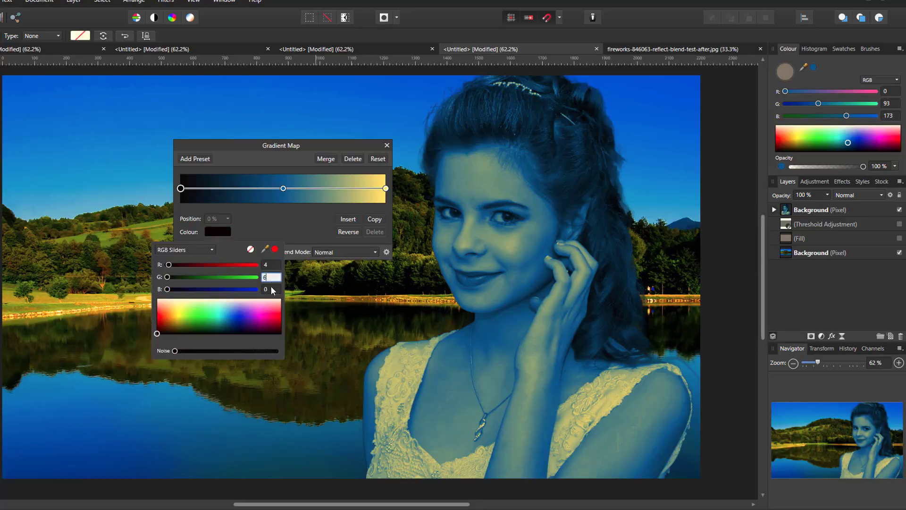
pyautogui.click(271, 291)
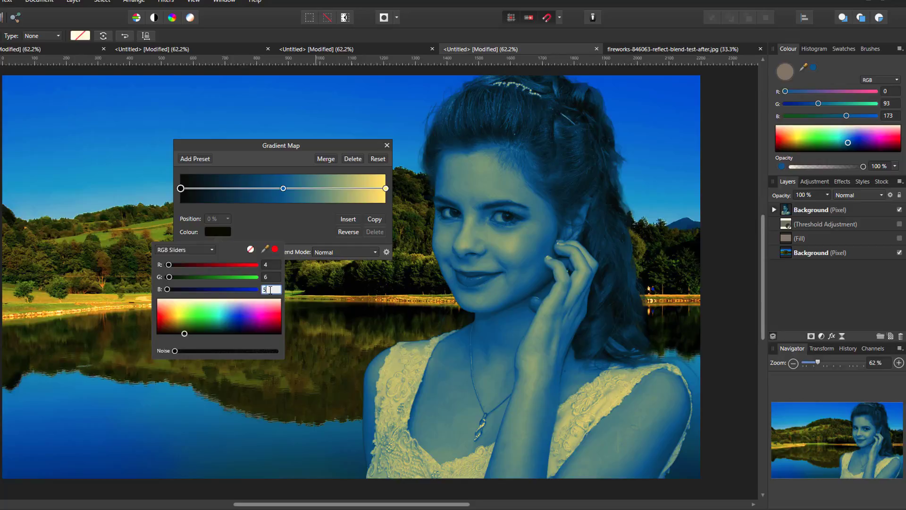
pyautogui.write('5')
pyautogui.click(268, 226)
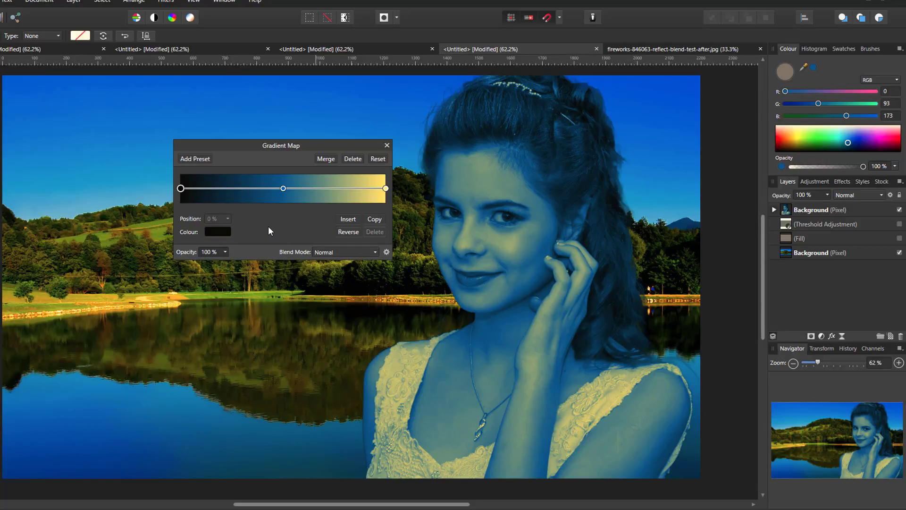
pyautogui.moveTo(254, 143); pyautogui.dragTo(178, 145)
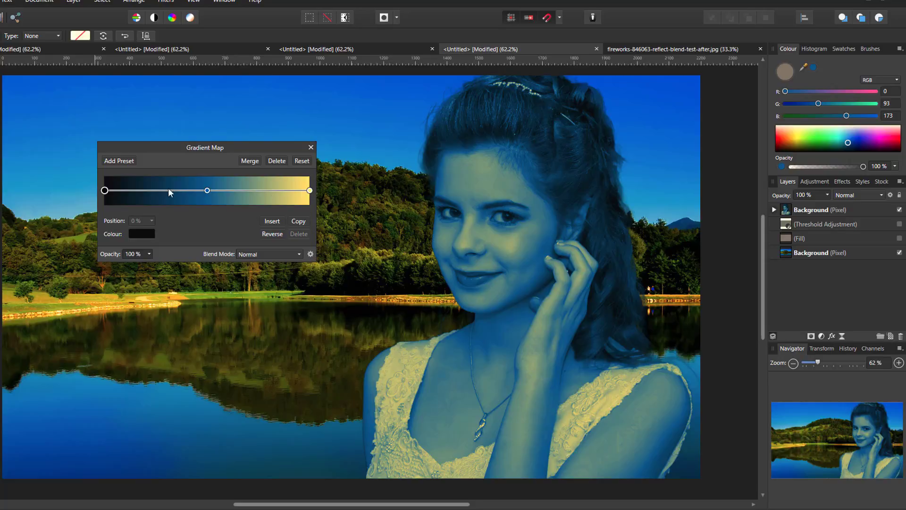
pyautogui.click(310, 147)
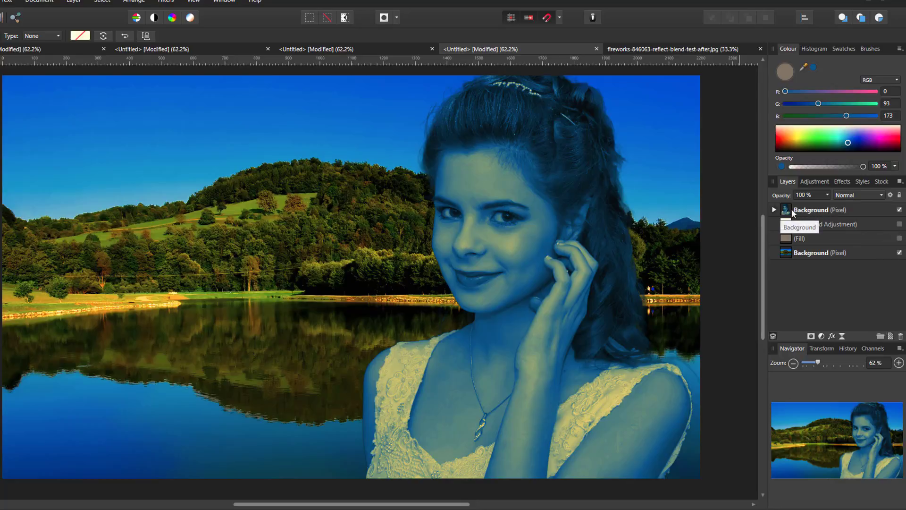
# Set the nested Gradient Map adjustment's blend mode to Colour and its opacity to 25%
pyautogui.click(774, 210)
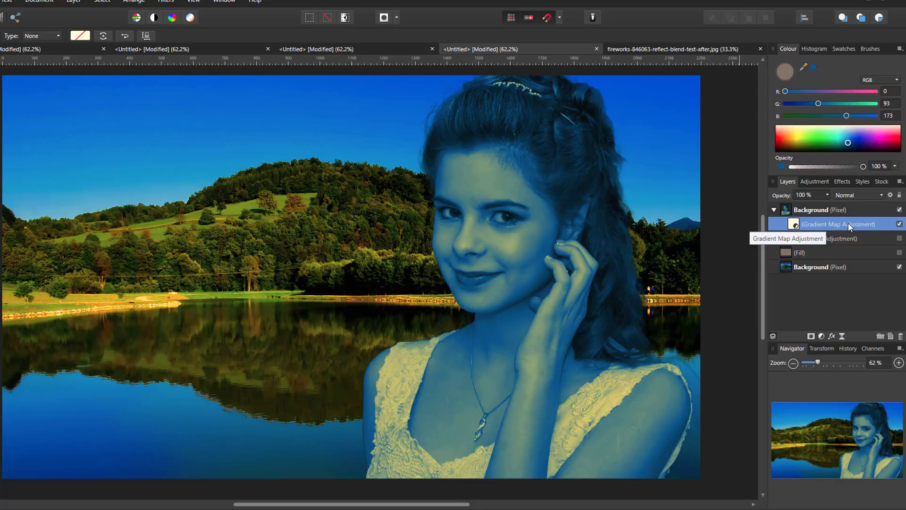
pyautogui.click(881, 194)
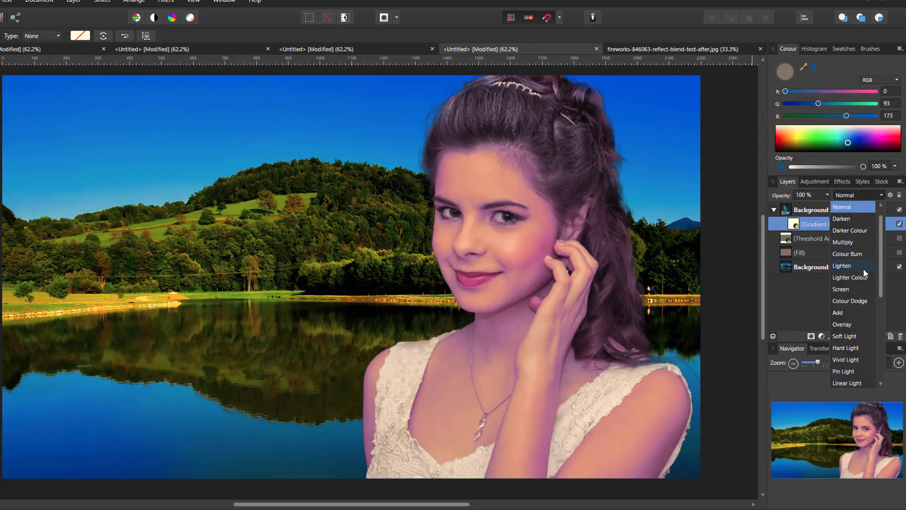
pyautogui.scroll(-3, 854, 335)
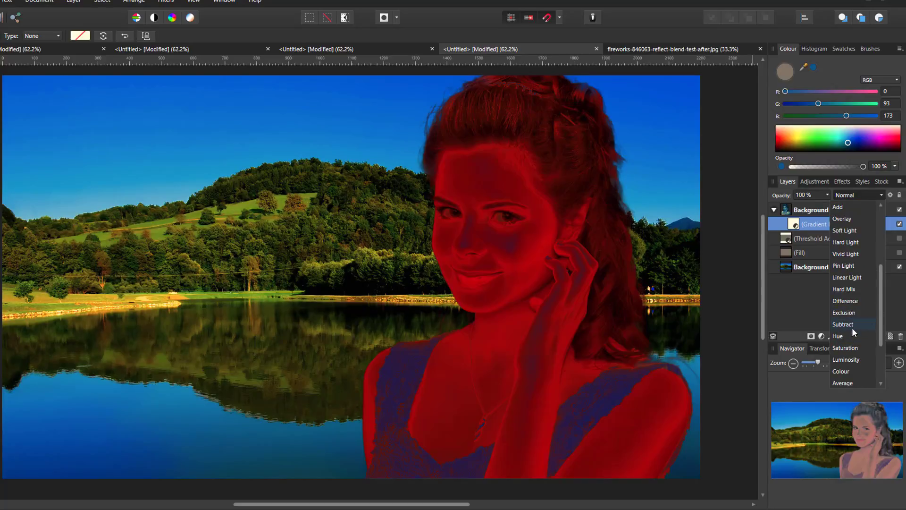
pyautogui.scroll(-1, 851, 330)
pyautogui.click(844, 336)
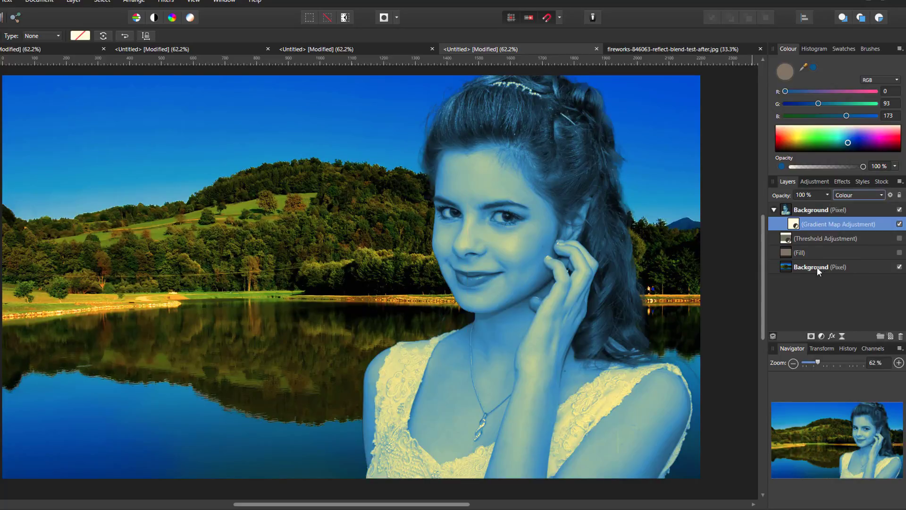
pyautogui.click(827, 194)
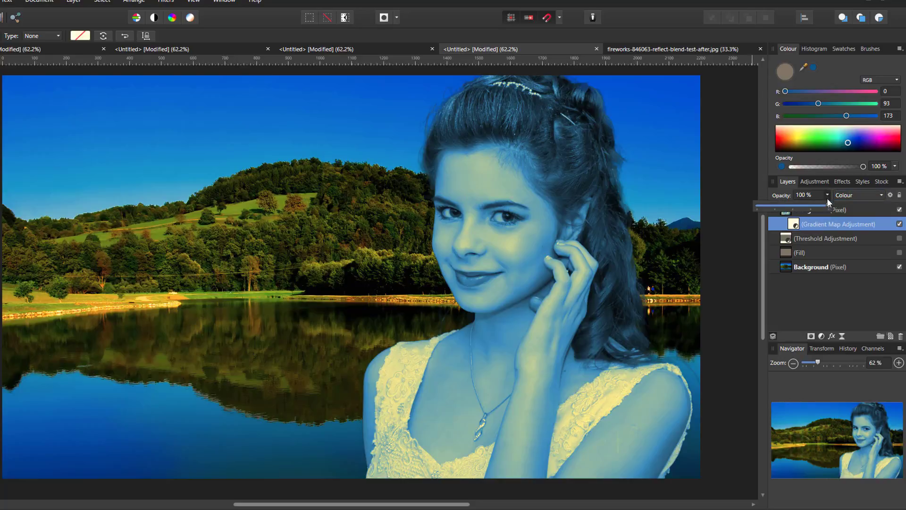
pyautogui.moveTo(799, 210); pyautogui.dragTo(788, 208)
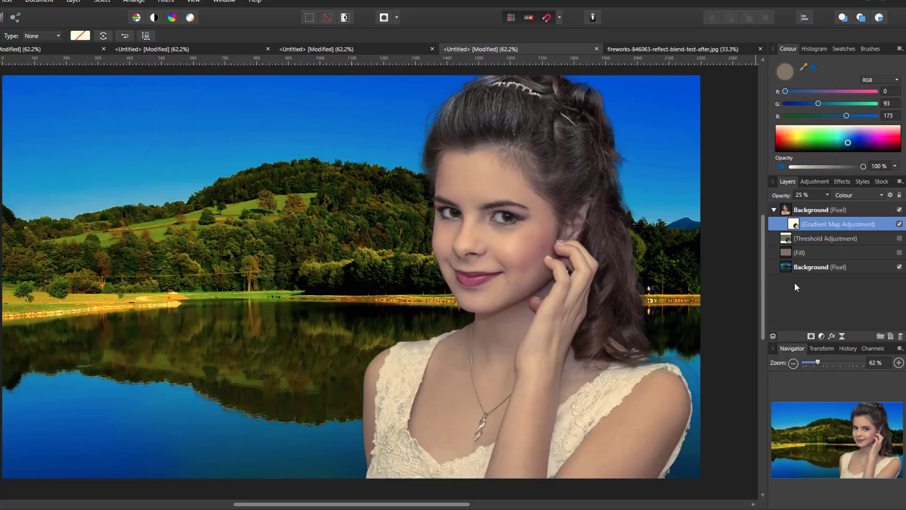
# Compare the colour-matching results in the other composite documents, then return to the Gradient Map version
pyautogui.click(762, 183)
pyautogui.moveTo(761, 189); pyautogui.dragTo(763, 302)
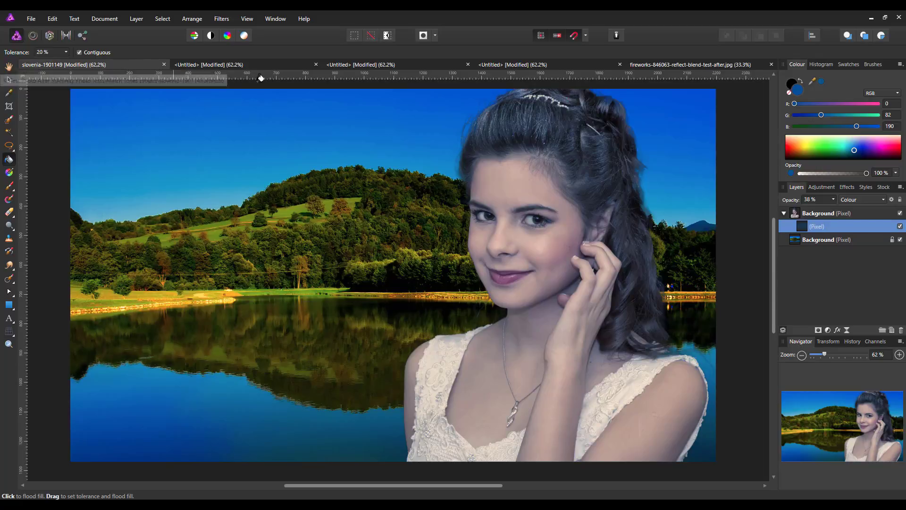
pyautogui.click(288, 68)
pyautogui.press('h')
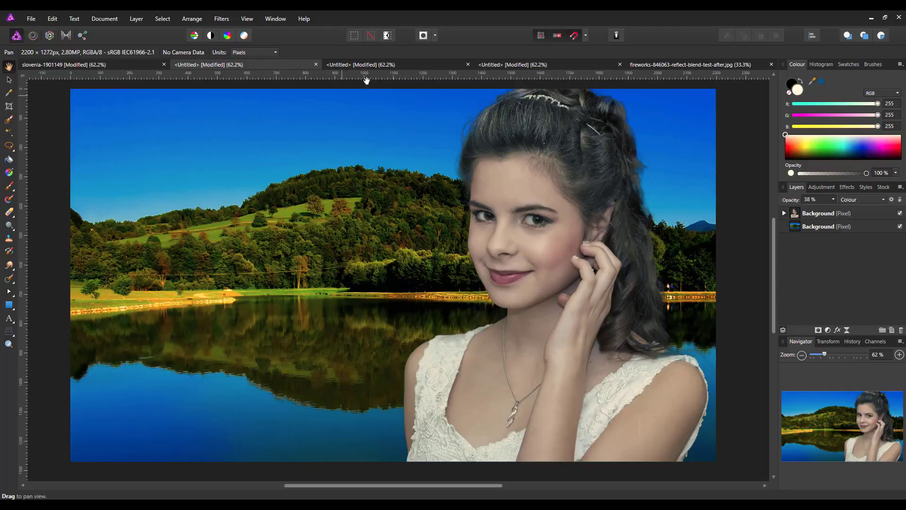
pyautogui.click(398, 65)
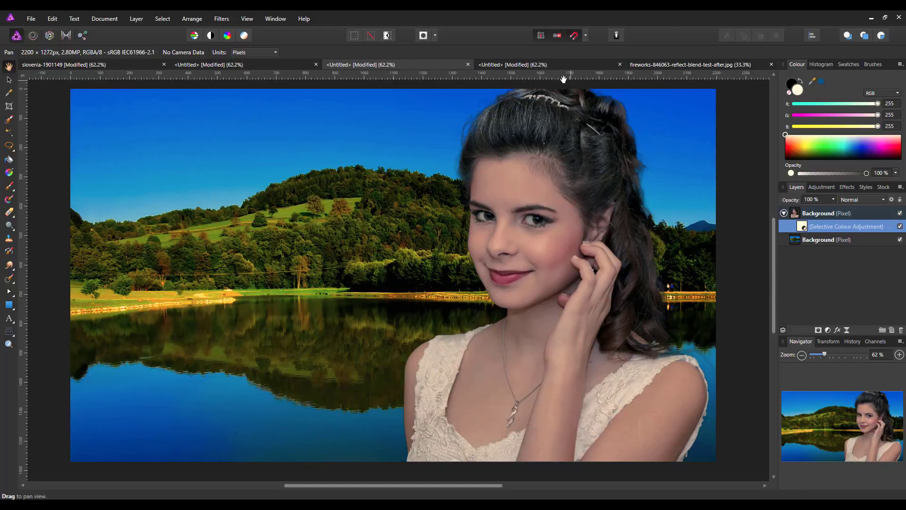
pyautogui.click(565, 64)
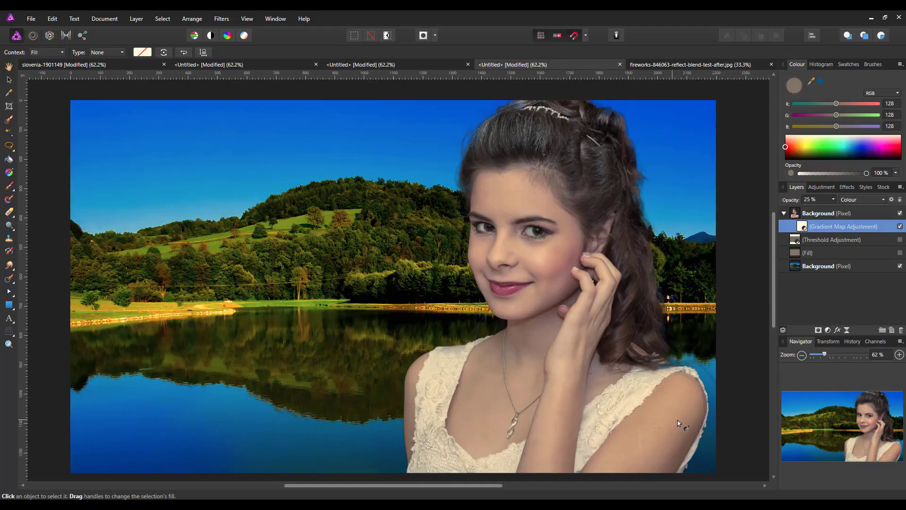